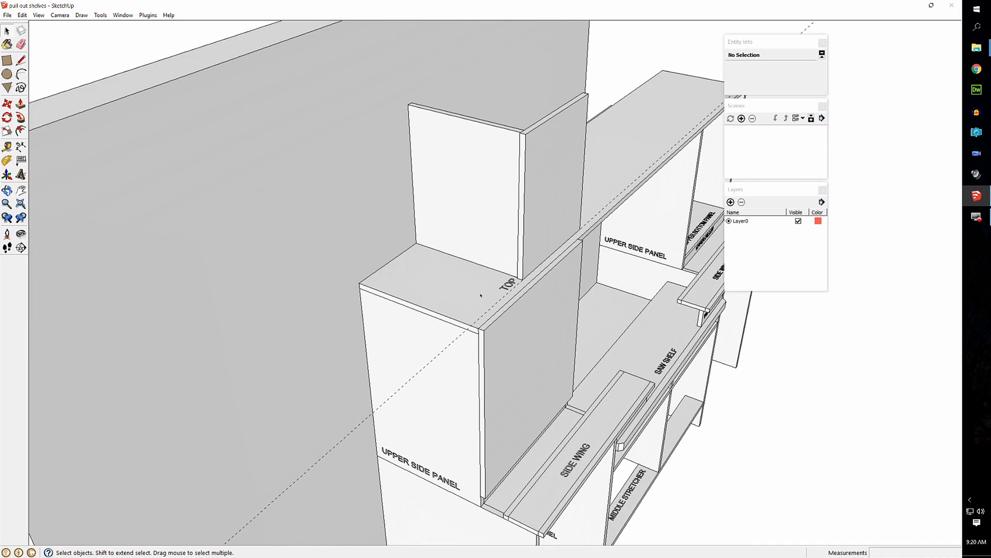
Step: Draw a 3/4 by 19 inch rectangle along the outer side edge of the upper cabinet's TOP board
{"action": "scroll", "coordinate": [481, 294], "scroll_direction": "up", "scroll_amount": 3}
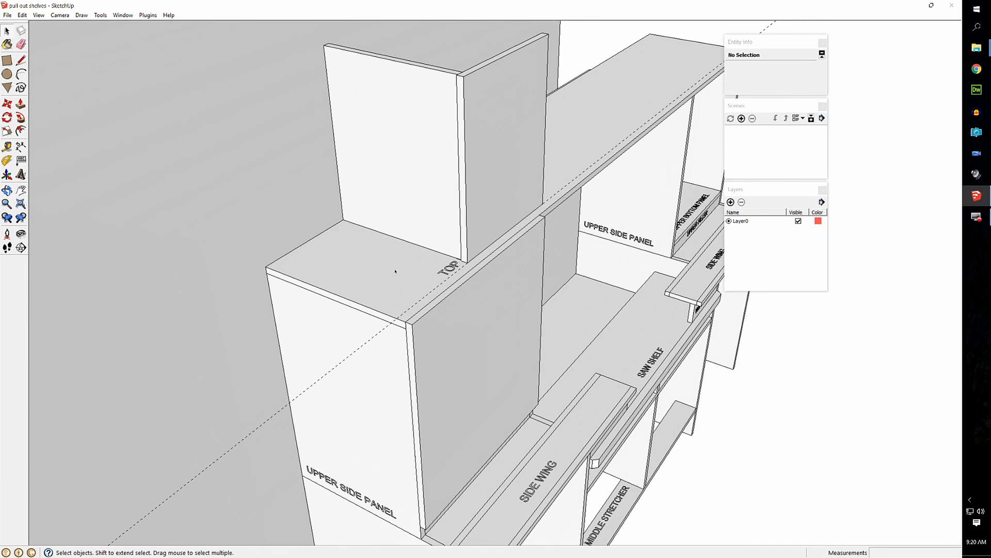
{"action": "key", "text": "r"}
{"action": "left_click", "coordinate": [397, 319]}
{"action": "left_click", "coordinate": [319, 275]}
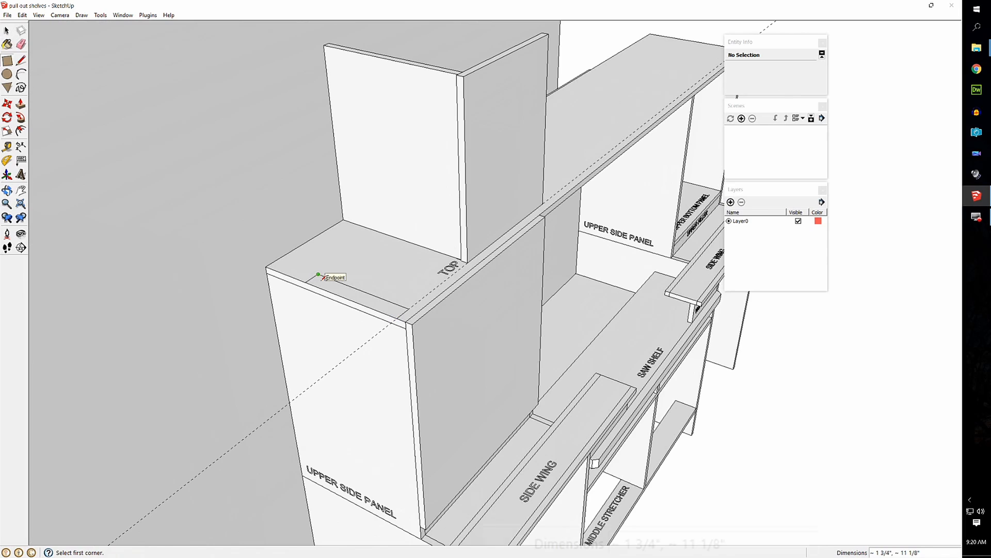
{"action": "type", "text": "3/4,19"}
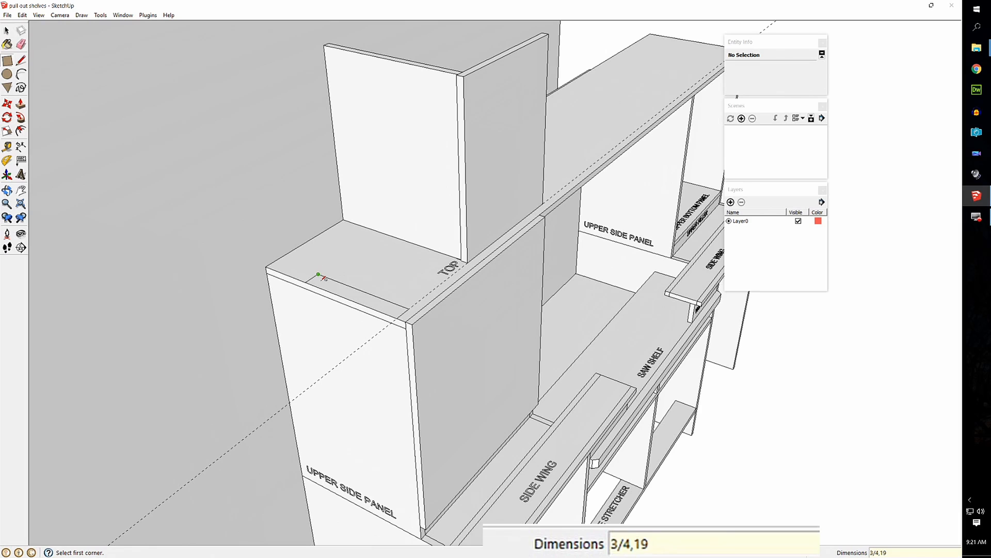
{"action": "key", "text": "Return"}
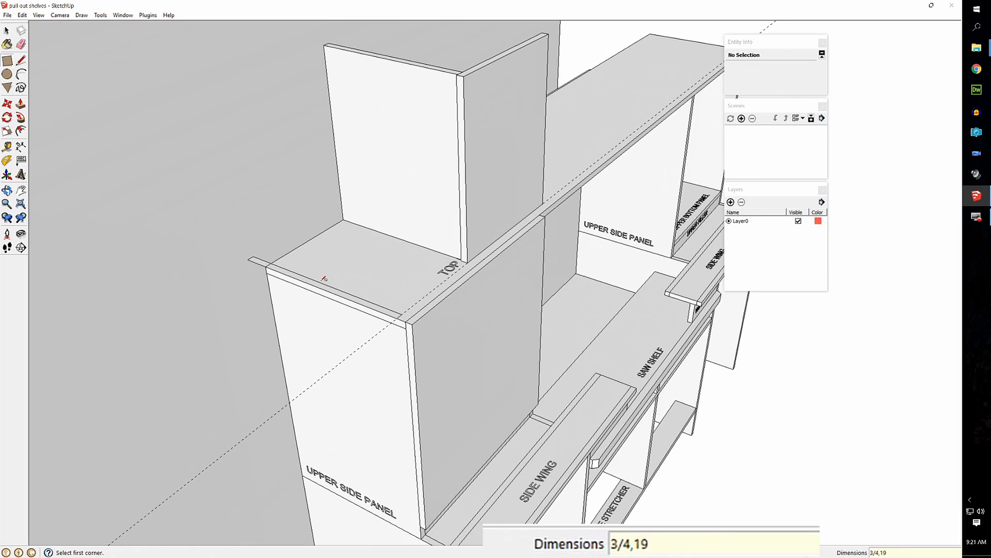
Step: Extrude the rectangle upward to the height of the existing upright panels and group the new side panel
{"action": "key", "text": "p"}
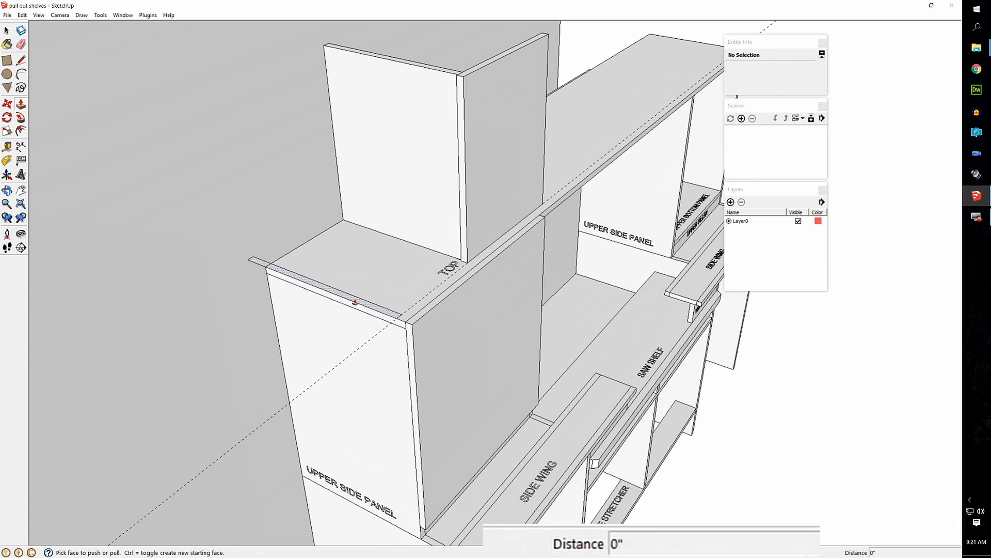
{"action": "left_click", "coordinate": [351, 299]}
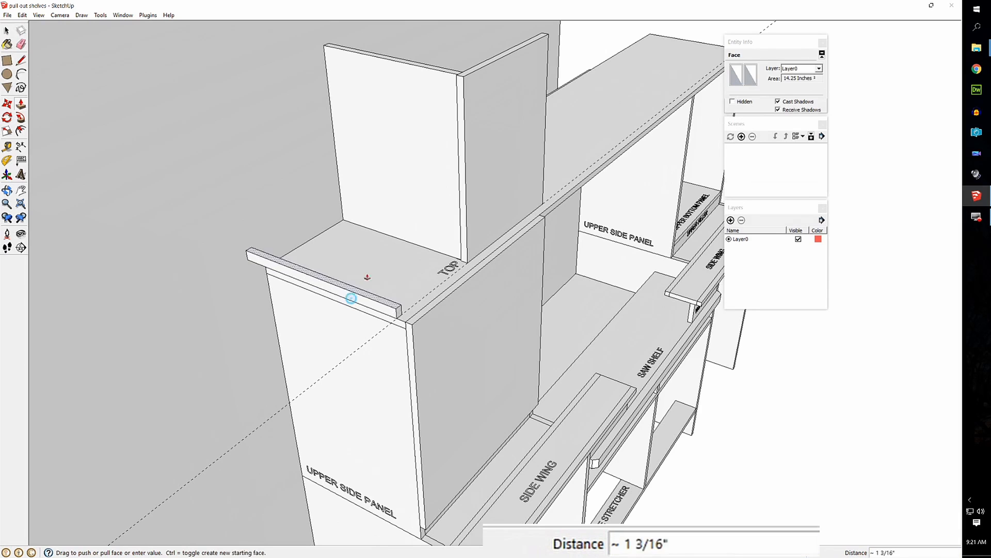
{"action": "left_click", "coordinate": [464, 77]}
{"action": "key", "text": "space"}
{"action": "middle_click_drag", "start_coordinate": [441, 124], "coordinate": [355, 121]}
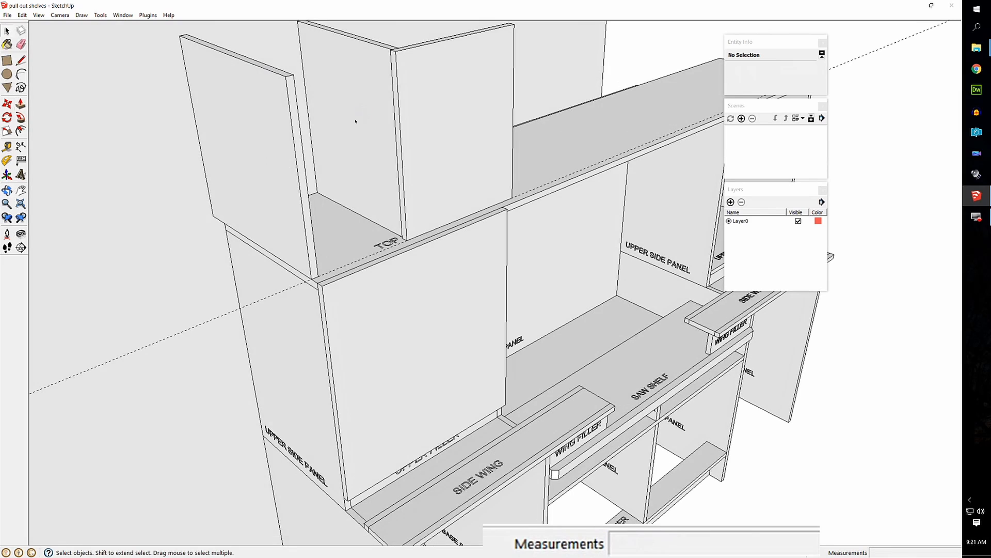
{"action": "triple_click", "coordinate": [264, 138]}
{"action": "right_click", "coordinate": [263, 136]}
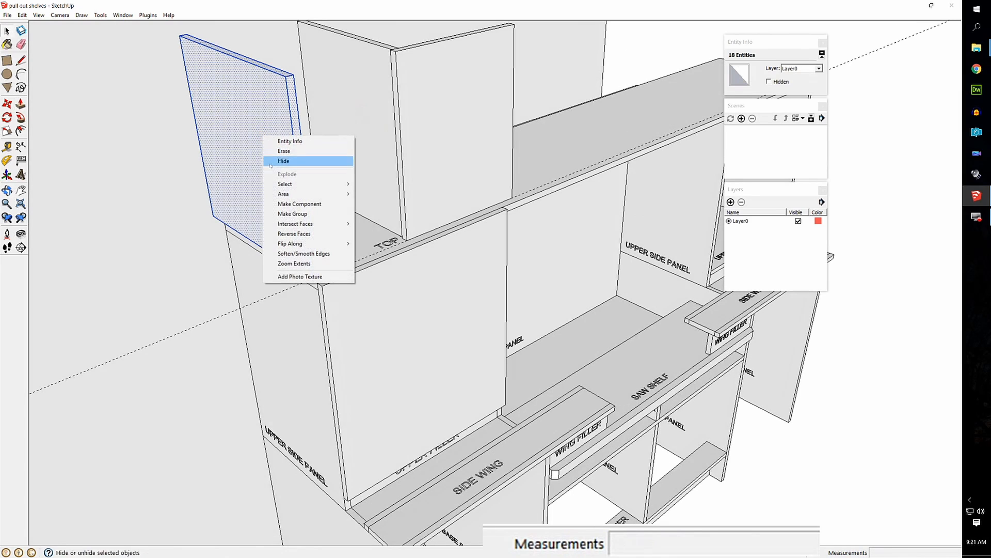
{"action": "left_click", "coordinate": [289, 215]}
Step: Draw a rectangle 3/4 inch high and 19 inches long along the top edge of the new side panel's inner face
{"action": "middle_click_drag", "start_coordinate": [458, 126], "coordinate": [294, 266]}
{"action": "key", "text": "r"}
{"action": "scroll", "coordinate": [330, 119], "scroll_direction": "up", "scroll_amount": 3}
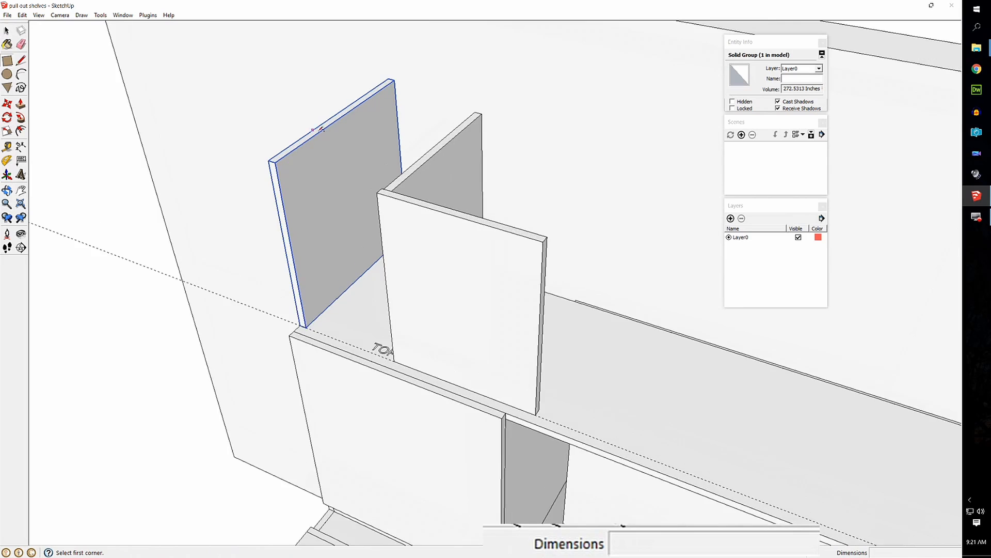
{"action": "left_click", "coordinate": [403, 80]}
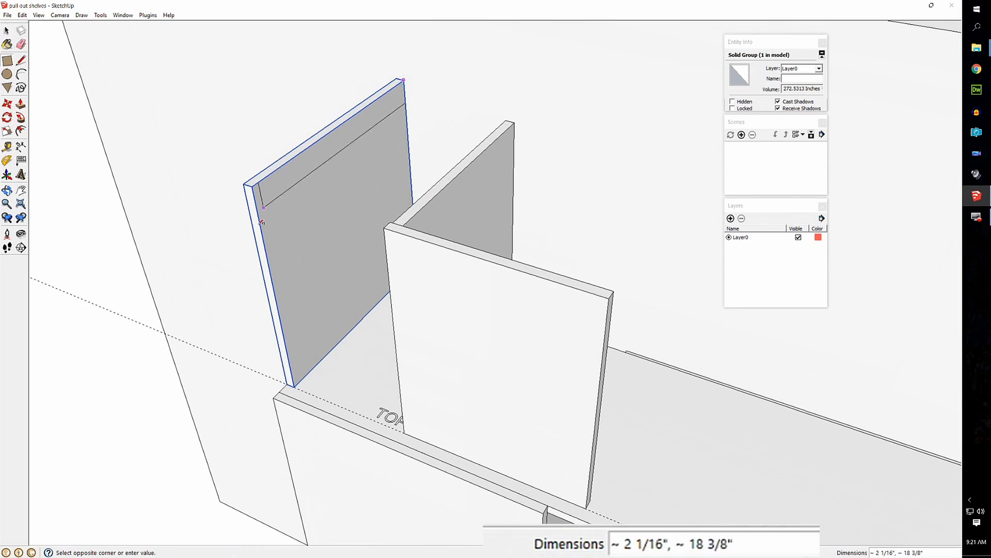
{"action": "left_click", "coordinate": [259, 216]}
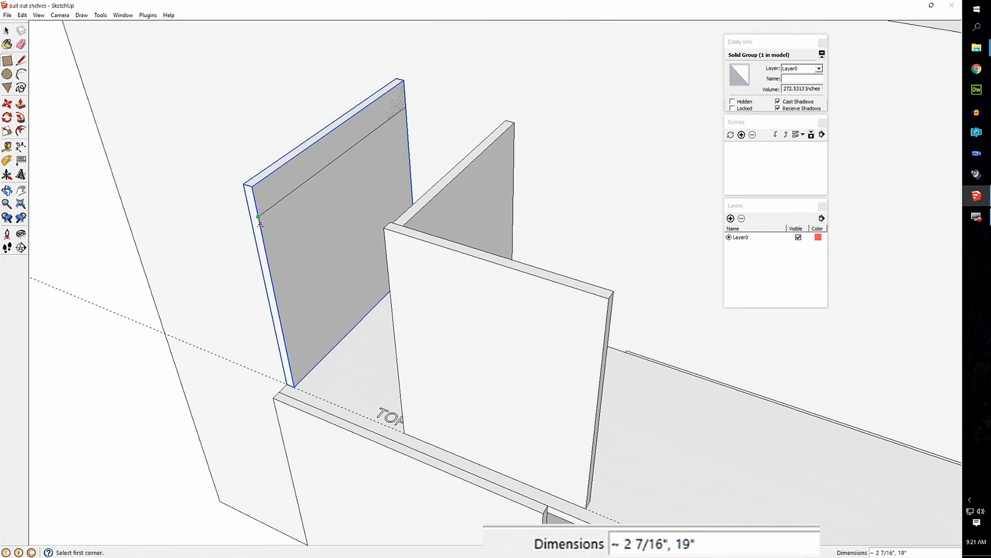
{"action": "type", "text": "3/4"}
{"action": "key", "text": "Return"}
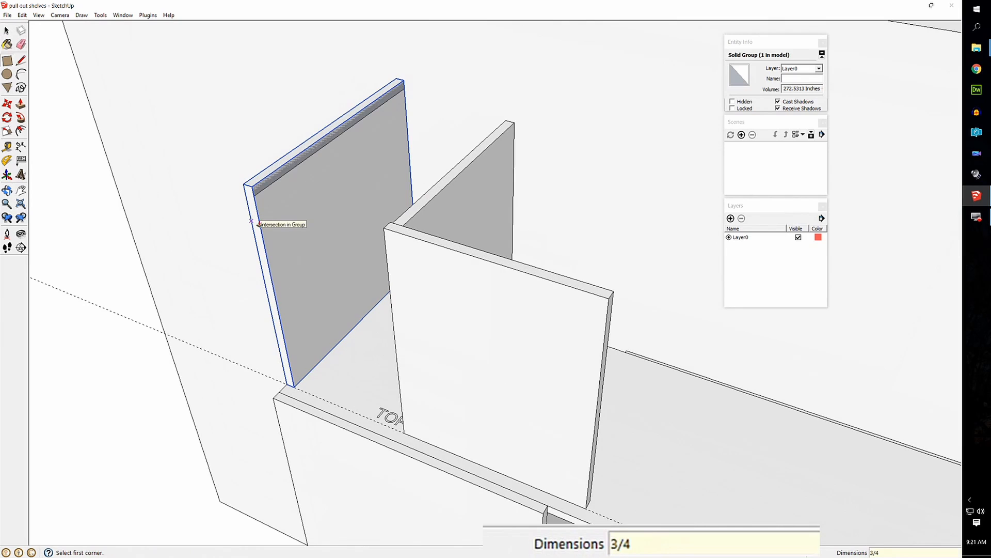
Step: Extrude the strip 10 13/16 inches across to the opposite upright panel and group the resulting top board
{"action": "key", "text": "p"}
{"action": "left_click", "coordinate": [296, 163]}
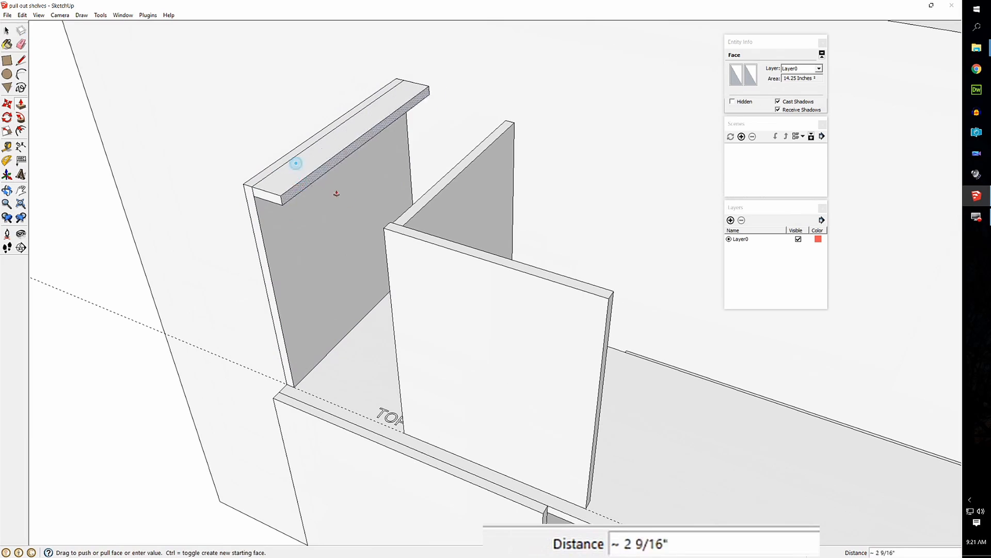
{"action": "left_click", "coordinate": [408, 209]}
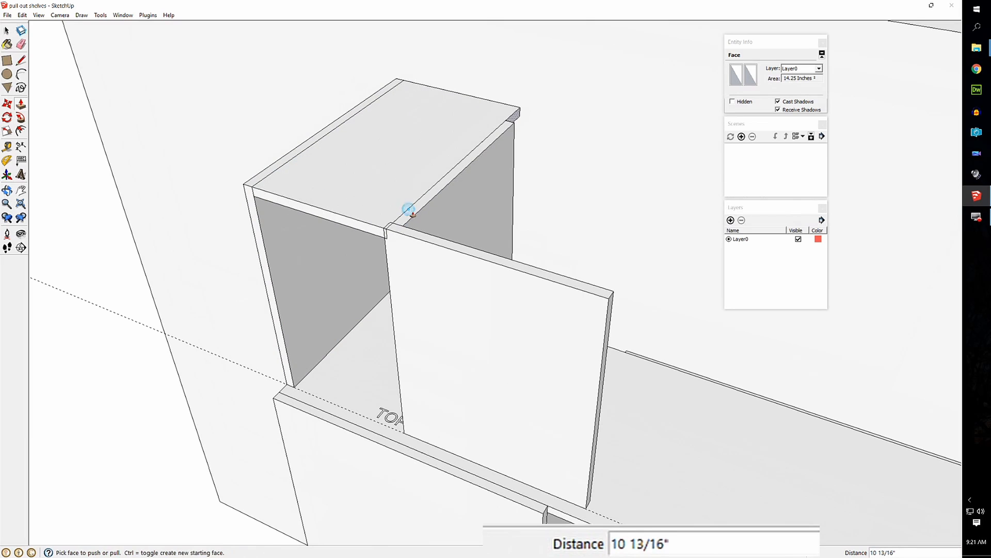
{"action": "key", "text": "space"}
{"action": "double_click", "coordinate": [373, 164]}
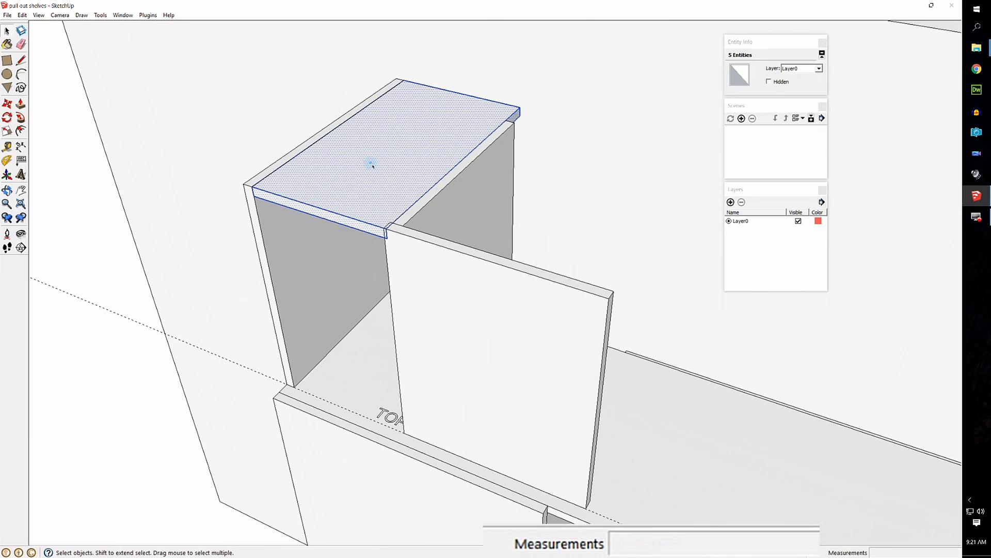
{"action": "right_click", "coordinate": [371, 164]}
{"action": "left_click", "coordinate": [399, 240]}
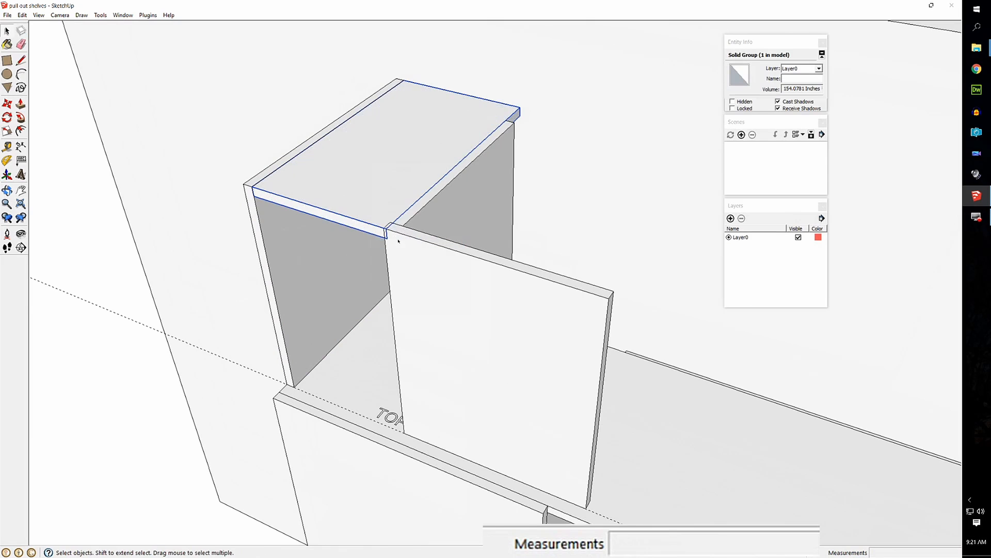
Step: Delete the grouped outer side panel beneath the new top board to open up the box
{"action": "scroll", "coordinate": [398, 241], "scroll_direction": "up", "scroll_amount": 6}
{"action": "middle_click_drag", "start_coordinate": [398, 241], "coordinate": [398, 229]}
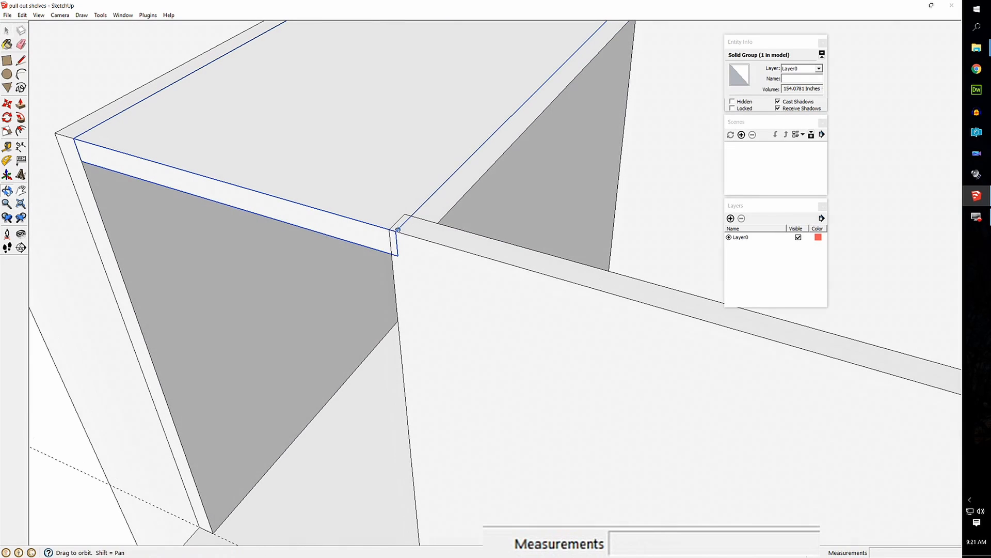
{"action": "scroll", "coordinate": [407, 244], "scroll_direction": "down", "scroll_amount": 6}
{"action": "middle_click_drag", "start_coordinate": [387, 193], "coordinate": [453, 227]}
{"action": "scroll", "coordinate": [452, 227], "scroll_direction": "up", "scroll_amount": 3}
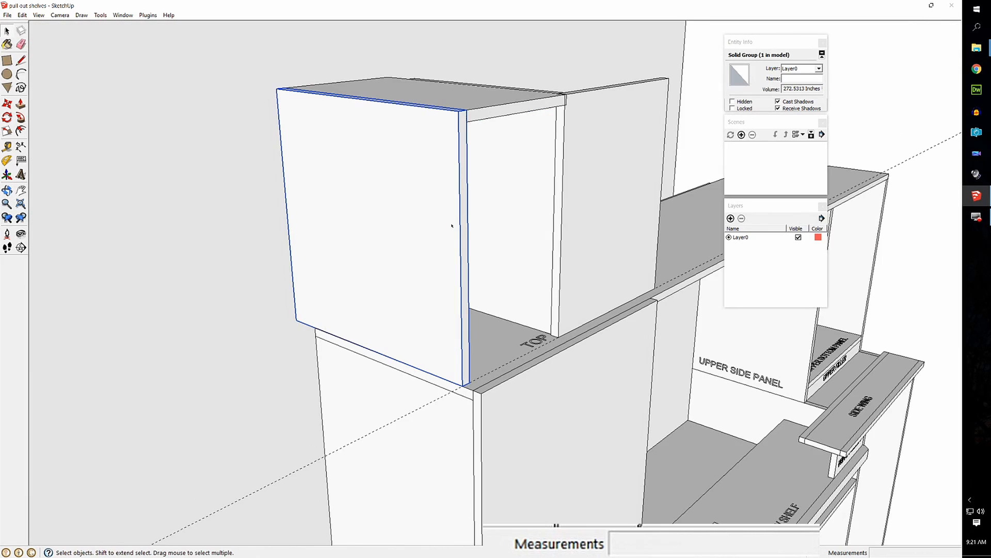
{"action": "key", "text": "Delete"}
Step: Draw a rectangle 2 inches high and about 8 7/16 inches long low on the remaining side panel's inner face, from its back edge
{"action": "middle_click_drag", "start_coordinate": [425, 221], "coordinate": [612, 136]}
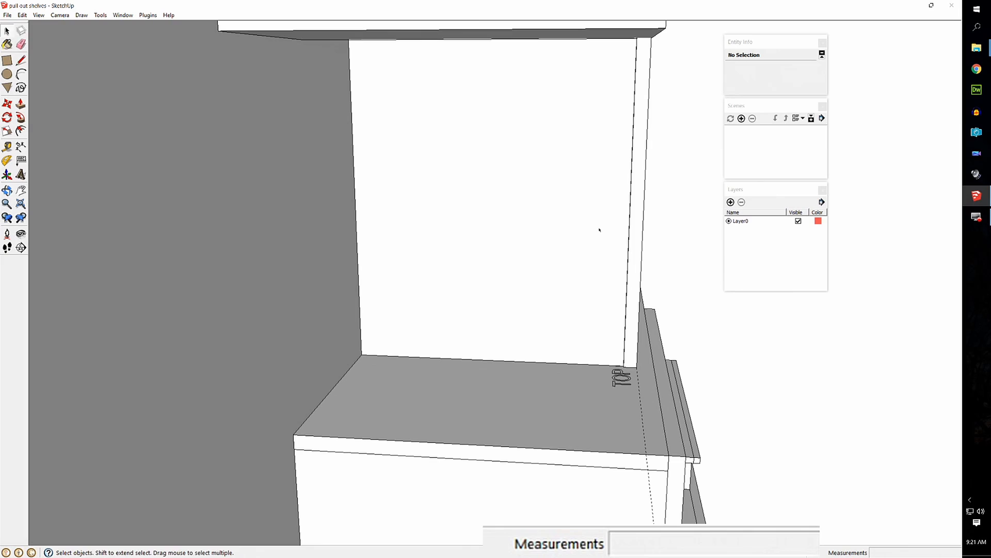
{"action": "key", "text": "r"}
{"action": "left_click", "coordinate": [360, 321]}
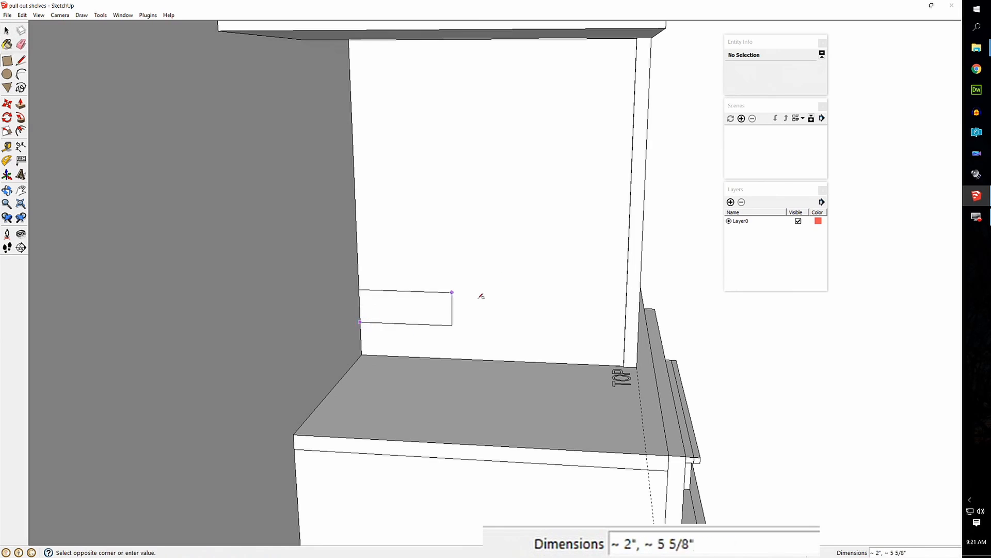
{"action": "left_click", "coordinate": [501, 290]}
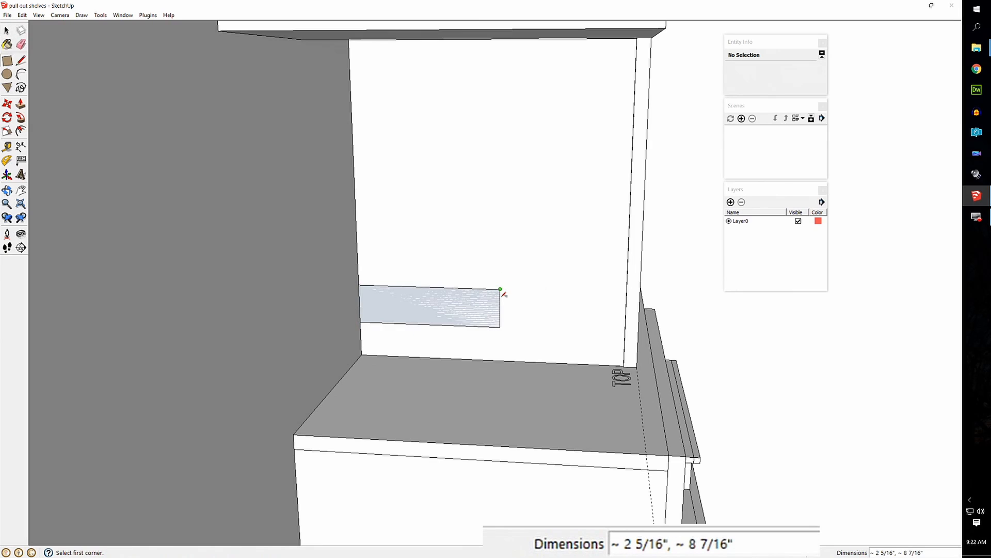
{"action": "type", "text": "2"}
{"action": "key", "text": "Return"}
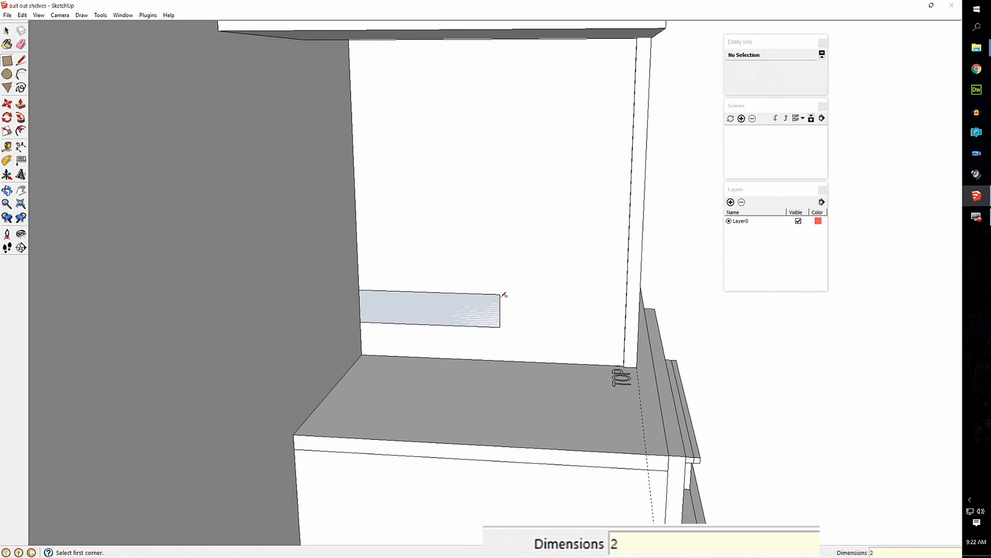
Step: Extrude the rectangle 3/16 inch thick and extend its end about 7 1/4 inches to the side panel's front edge
{"action": "key", "text": "p"}
{"action": "left_click", "coordinate": [478, 308]}
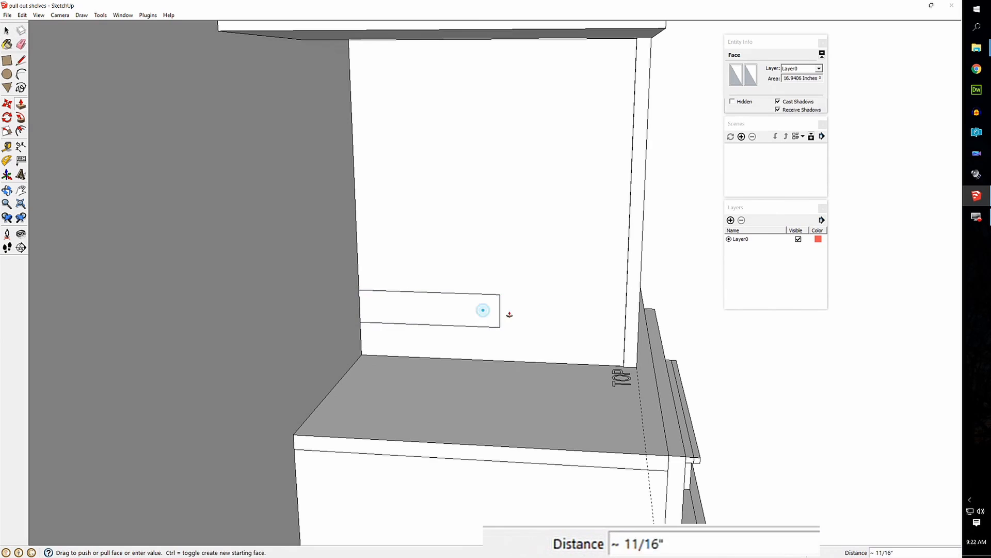
{"action": "left_click", "coordinate": [641, 332]}
{"action": "middle_click_drag", "start_coordinate": [575, 332], "coordinate": [492, 330]}
{"action": "scroll", "coordinate": [498, 317], "scroll_direction": "up", "scroll_amount": 3}
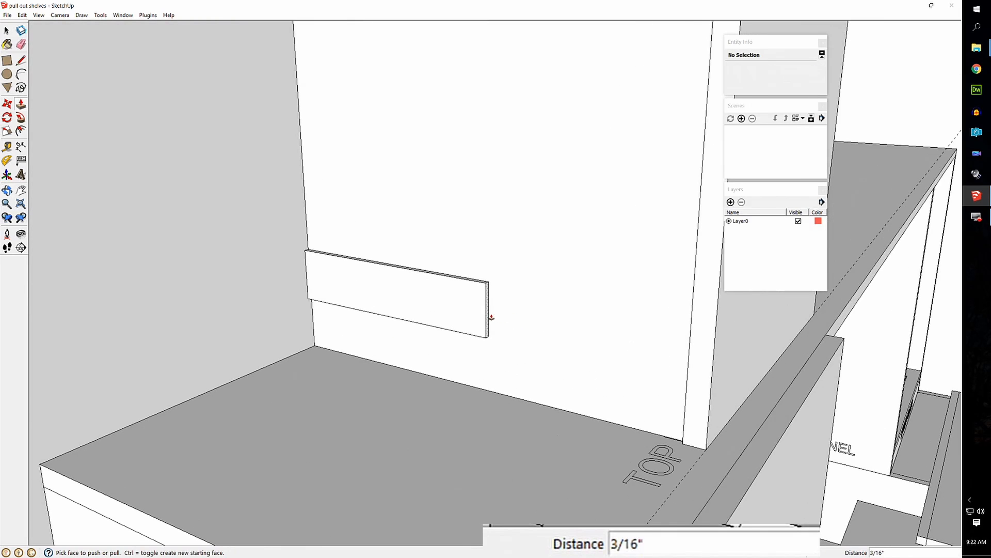
{"action": "left_click", "coordinate": [491, 317]}
{"action": "left_click", "coordinate": [688, 406]}
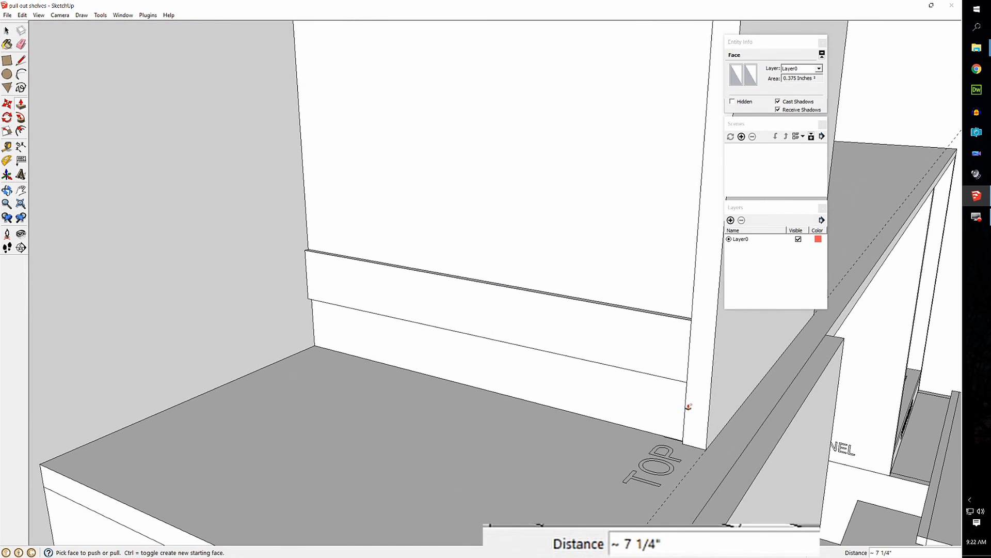
Step: Make the finished thin strip on the side panel a group
{"action": "scroll", "coordinate": [626, 364], "scroll_direction": "down", "scroll_amount": 2}
{"action": "key", "text": "space"}
{"action": "double_click", "coordinate": [625, 359]}
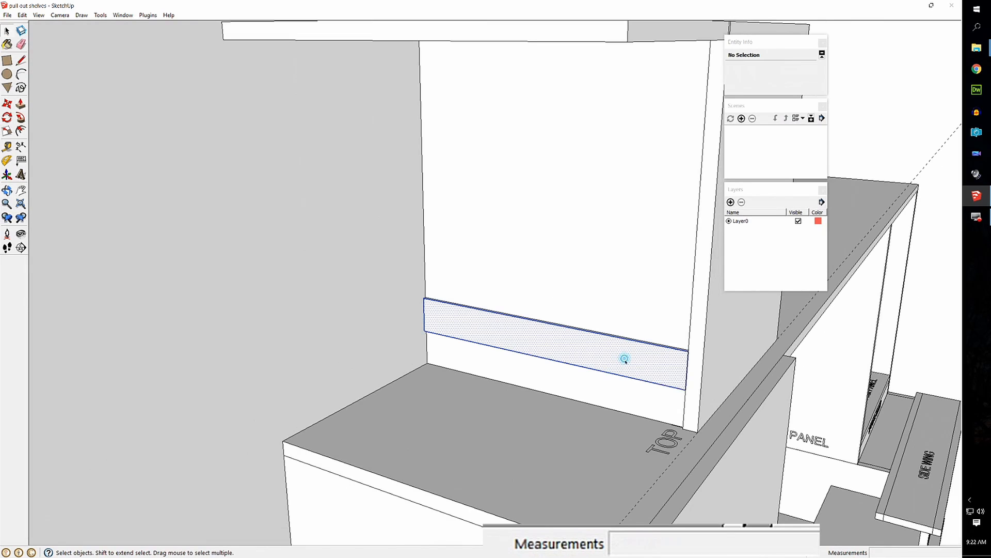
{"action": "right_click", "coordinate": [625, 359]}
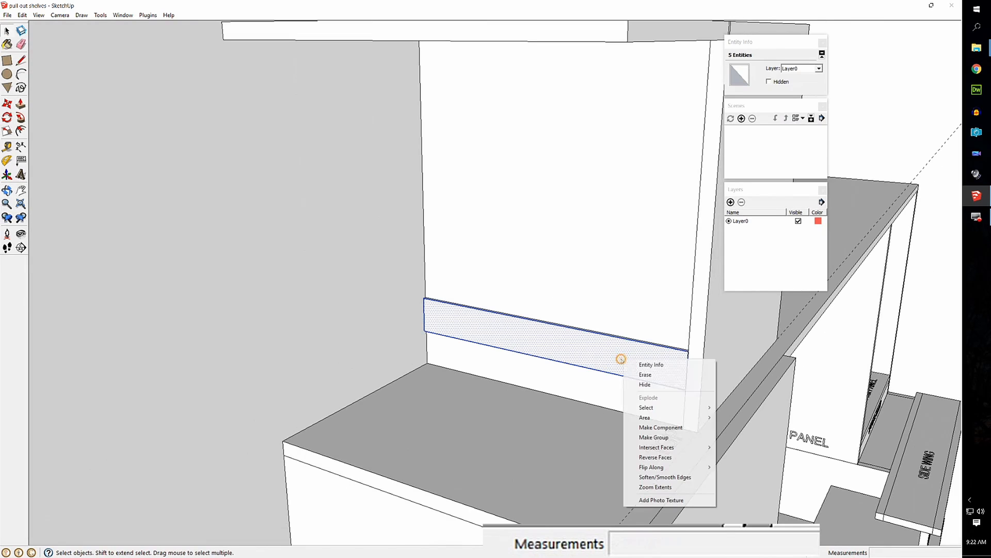
{"action": "left_click", "coordinate": [647, 438]}
Step: Copy the strip group about 12 3/4 inches straight up the side panel, to just below the top board
{"action": "scroll", "coordinate": [646, 356], "scroll_direction": "down", "scroll_amount": 3}
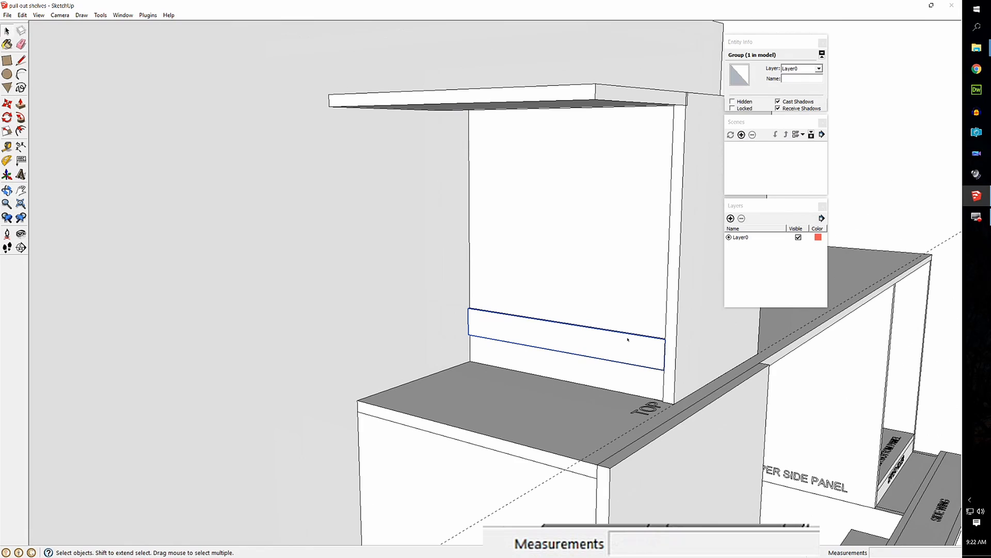
{"action": "key", "text": "m"}
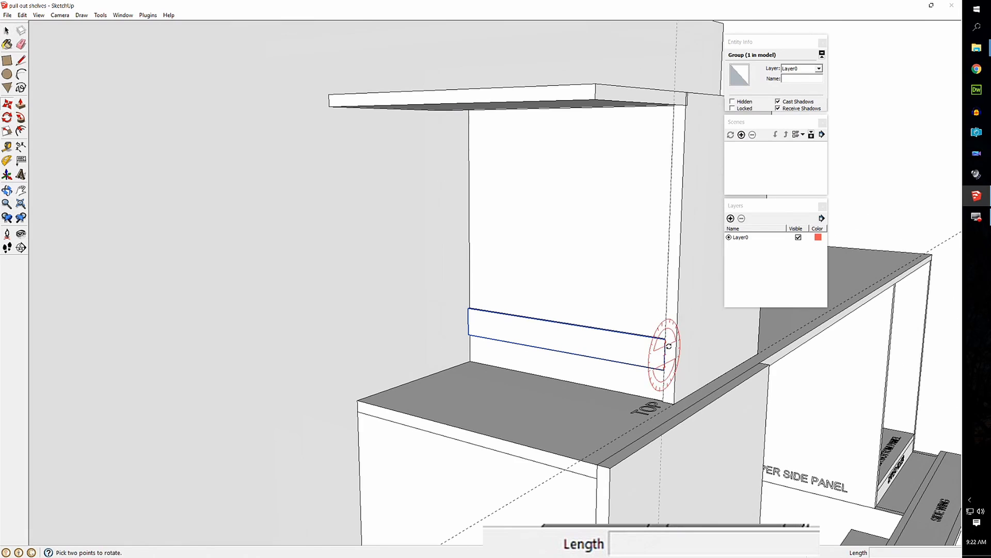
{"action": "left_click", "coordinate": [665, 340]}
{"action": "key", "text": "ctrl"}
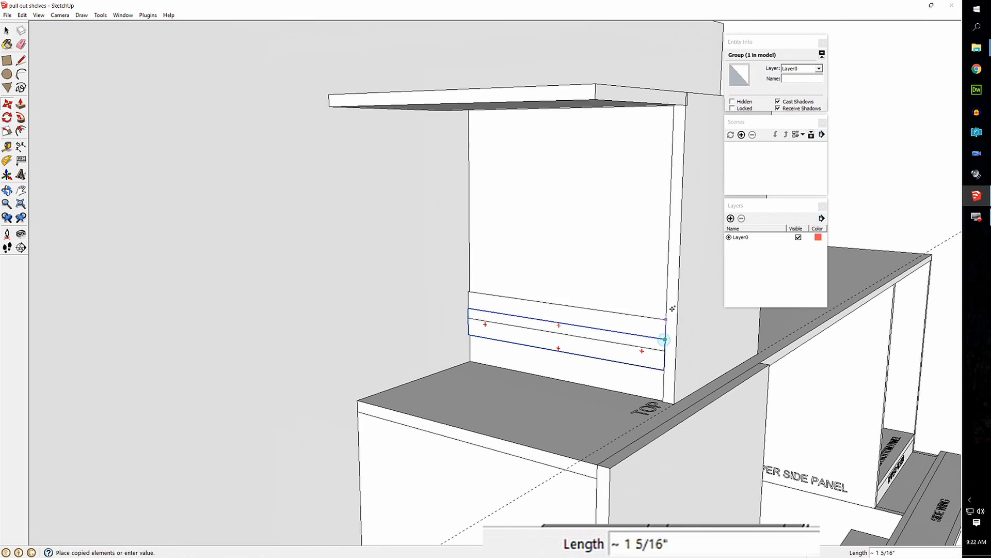
{"action": "left_click", "coordinate": [677, 137]}
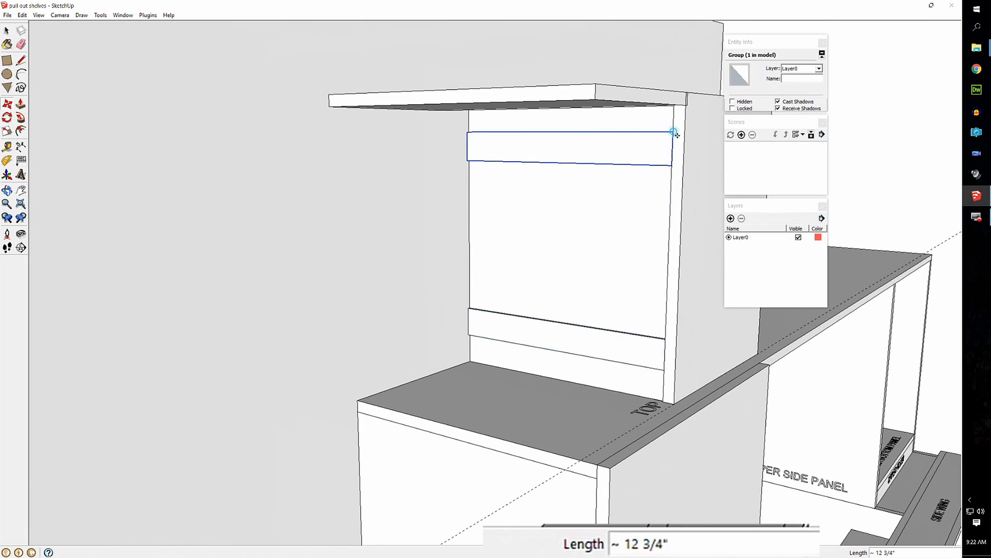
{"action": "key", "text": "space"}
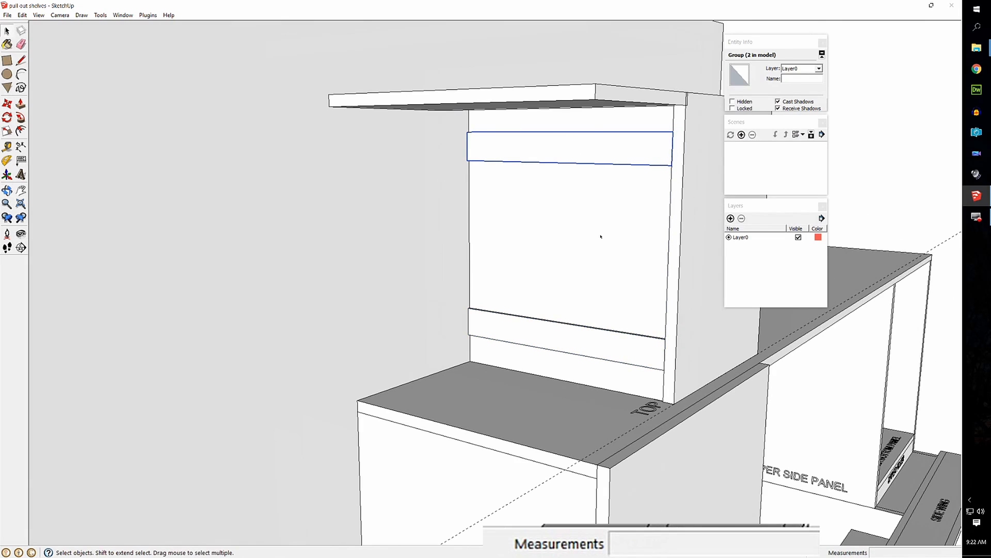
Step: Draw a 2 by 16 inch rectangle over the upper strip, starting at its front top corner on the side panel
{"action": "key", "text": "r"}
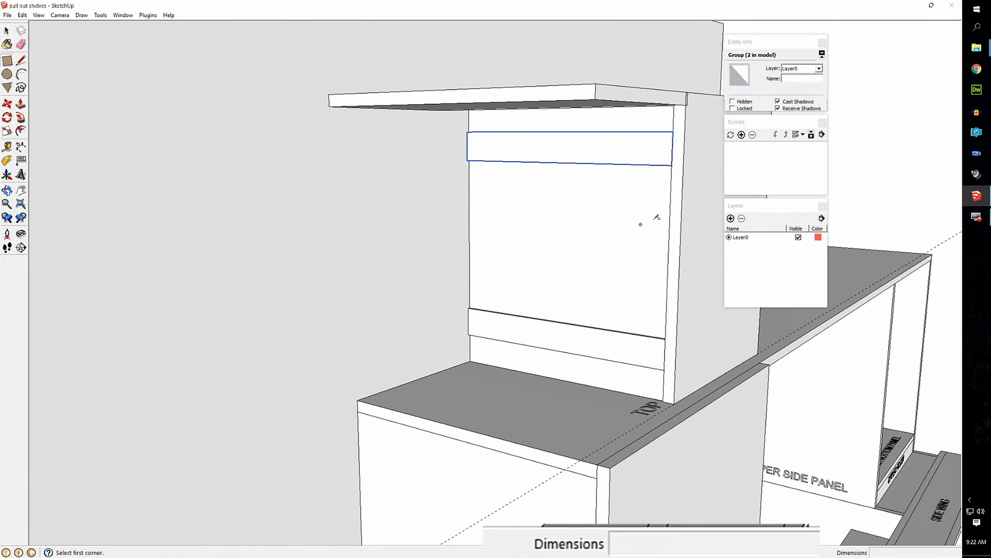
{"action": "left_click", "coordinate": [685, 133]}
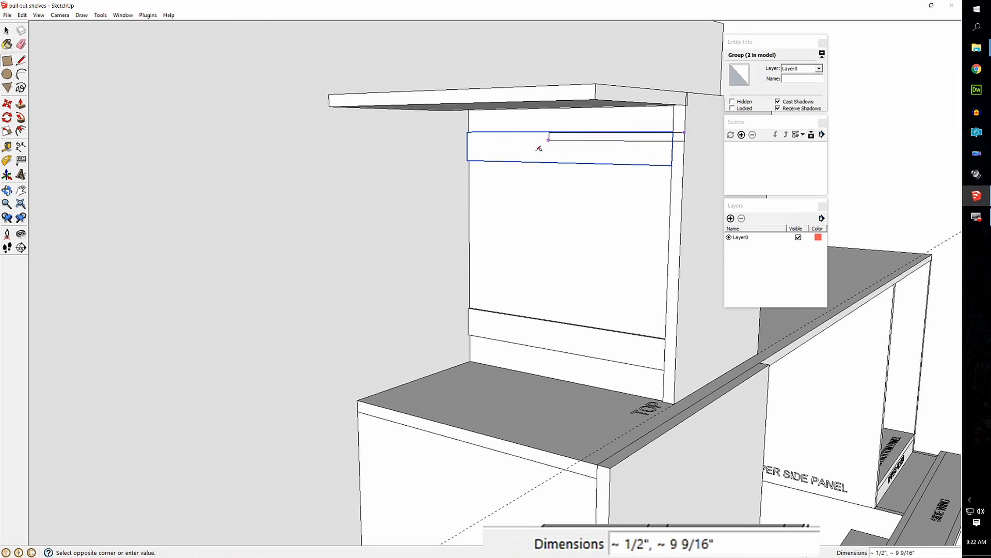
{"action": "left_click", "coordinate": [492, 153]}
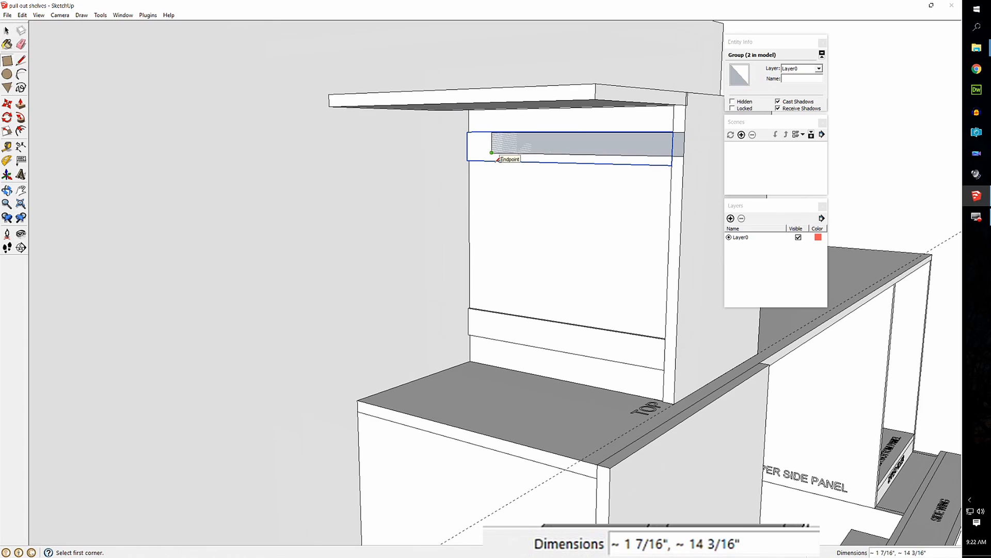
{"action": "type", "text": "2,16"}
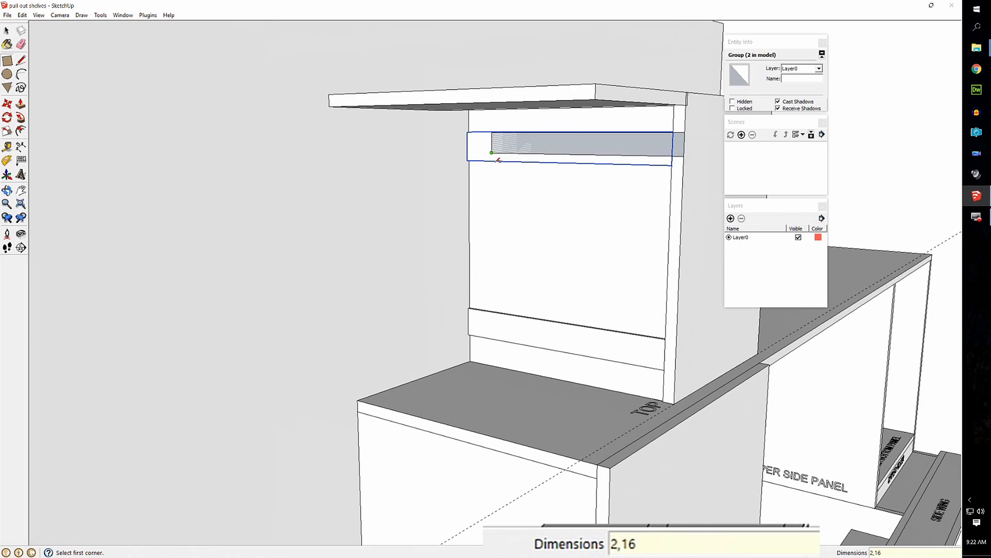
{"action": "key", "text": "Return"}
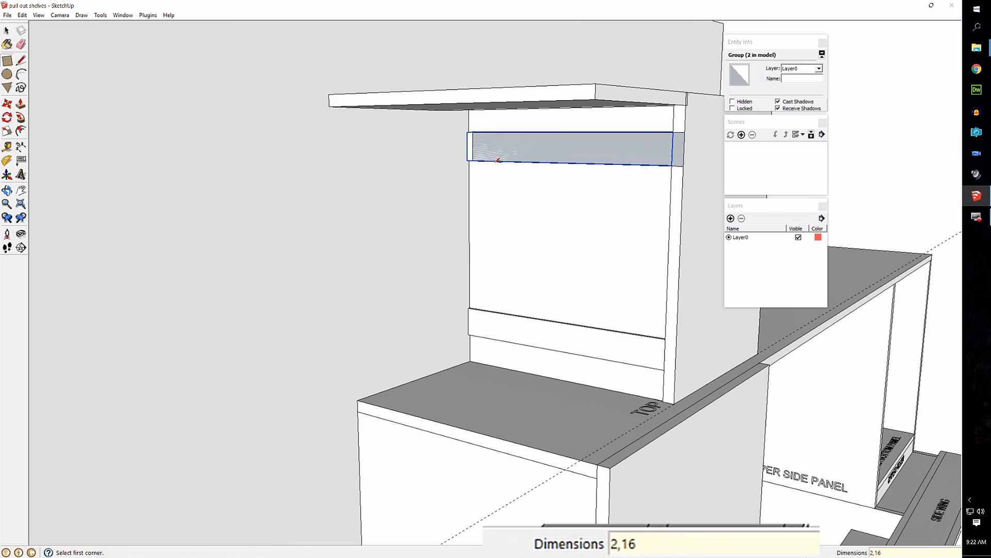
Step: Extrude the 2 by 16 inch rectangle on the upper strip 1/2 inch thick
{"action": "key", "text": "p"}
{"action": "middle_click_drag", "start_coordinate": [588, 186], "coordinate": [569, 196]}
{"action": "scroll", "coordinate": [568, 196], "scroll_direction": "up", "scroll_amount": 3}
{"action": "left_click", "coordinate": [564, 171]}
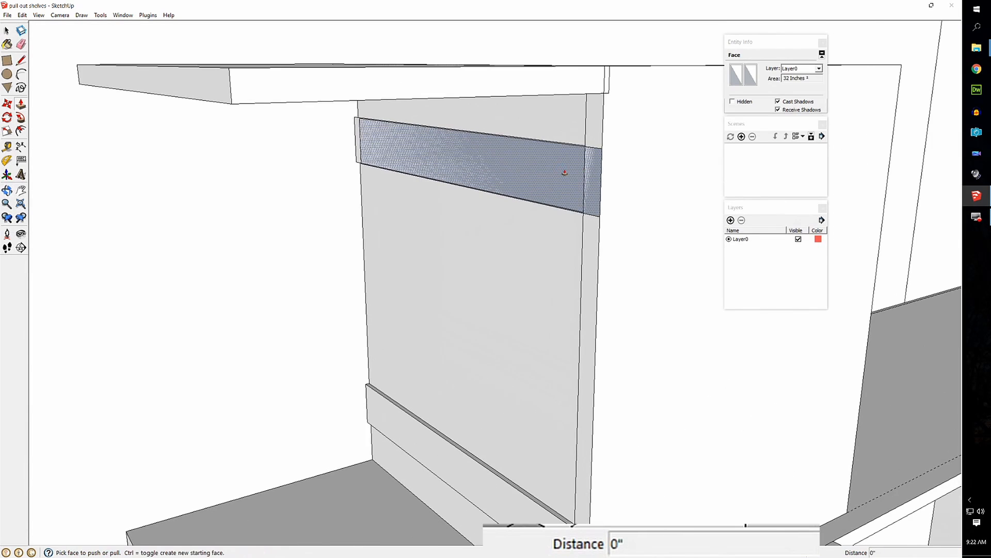
{"action": "left_click", "coordinate": [549, 173]}
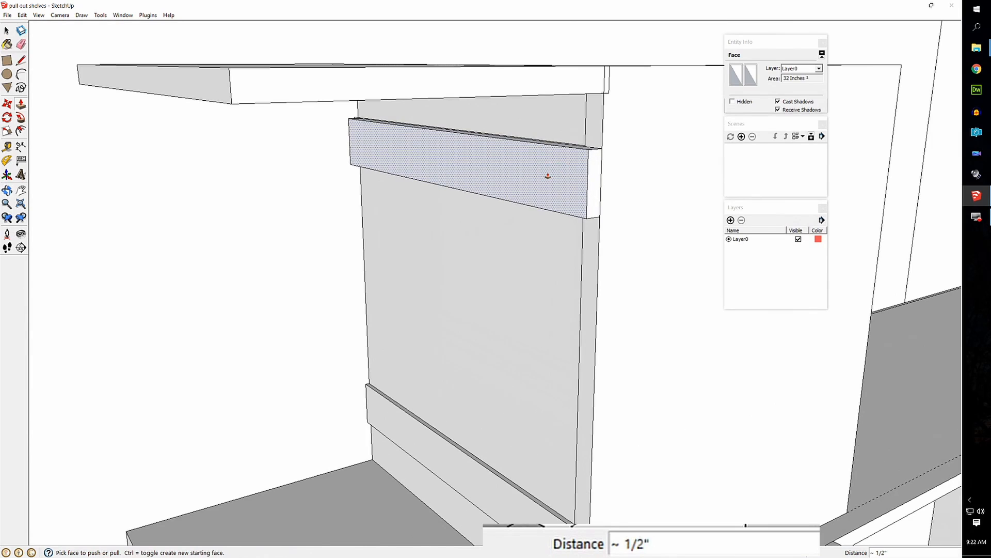
{"action": "type", "text": "1/2"}
{"action": "key", "text": "Return"}
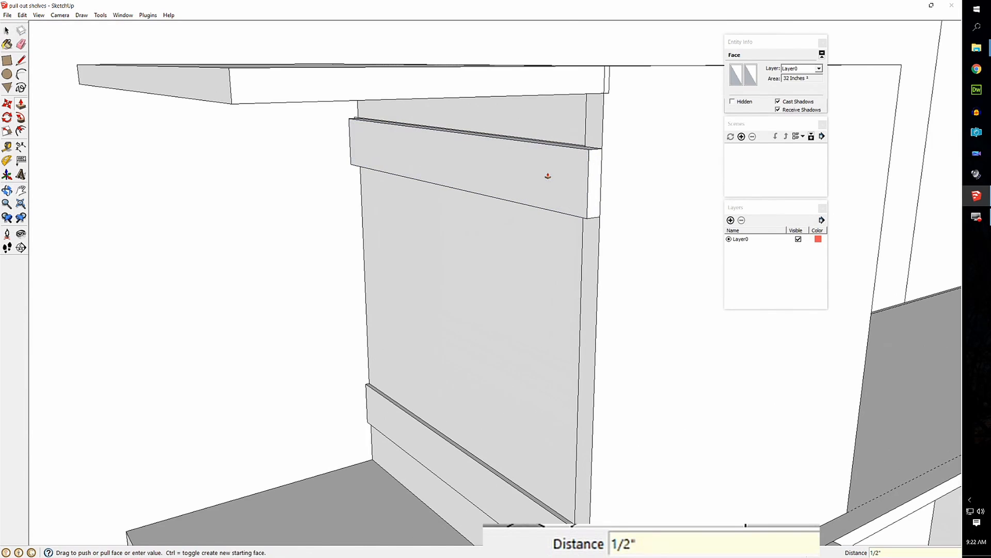
Step: Make the 1/2 inch thick block on the upper strip a group
{"action": "key", "text": "space"}
{"action": "triple_click", "coordinate": [534, 169]}
{"action": "right_click", "coordinate": [534, 170]}
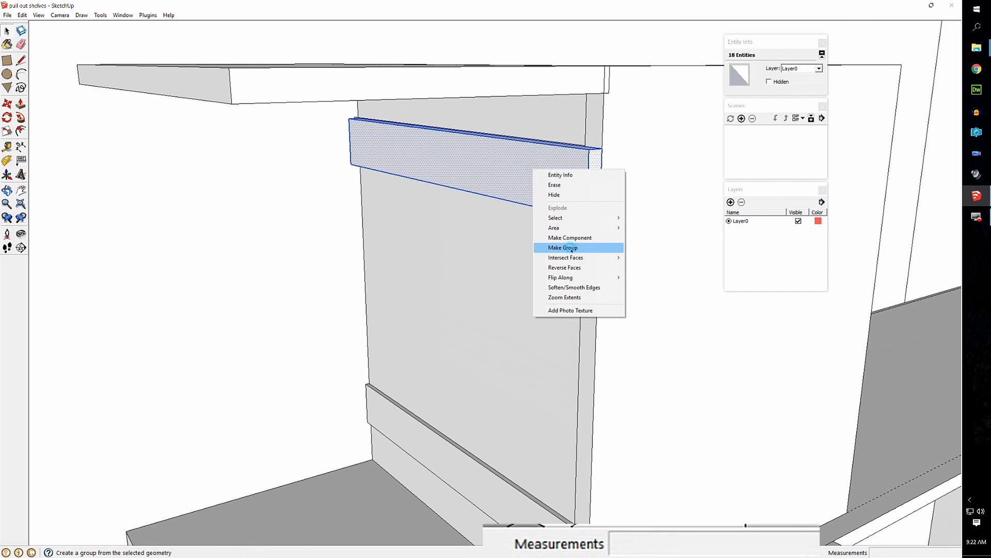
{"action": "left_click", "coordinate": [570, 248]}
Step: Copy the 1/2 inch thick block about 12 11/16 inches straight down onto the lower strip
{"action": "middle_click_drag", "start_coordinate": [562, 332], "coordinate": [540, 258]}
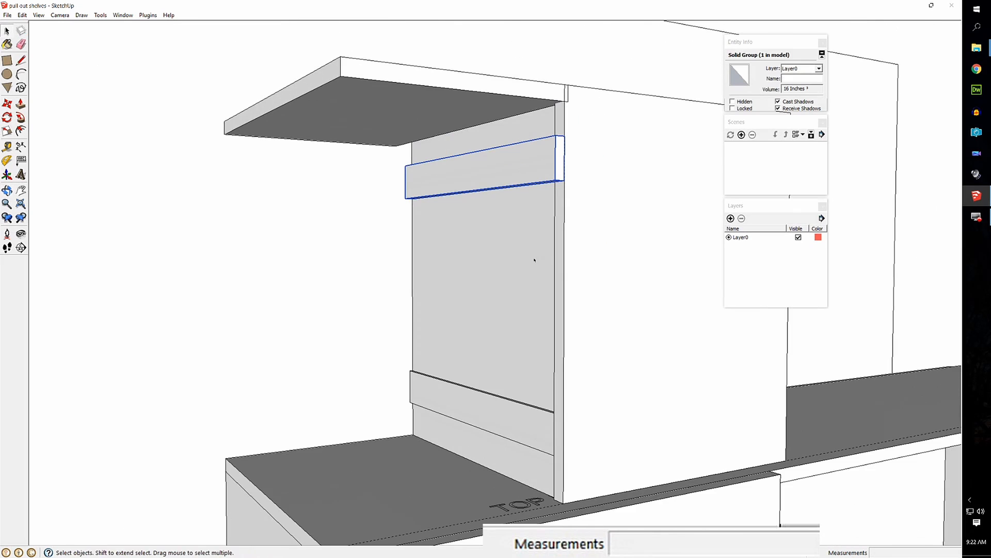
{"action": "key", "text": "m"}
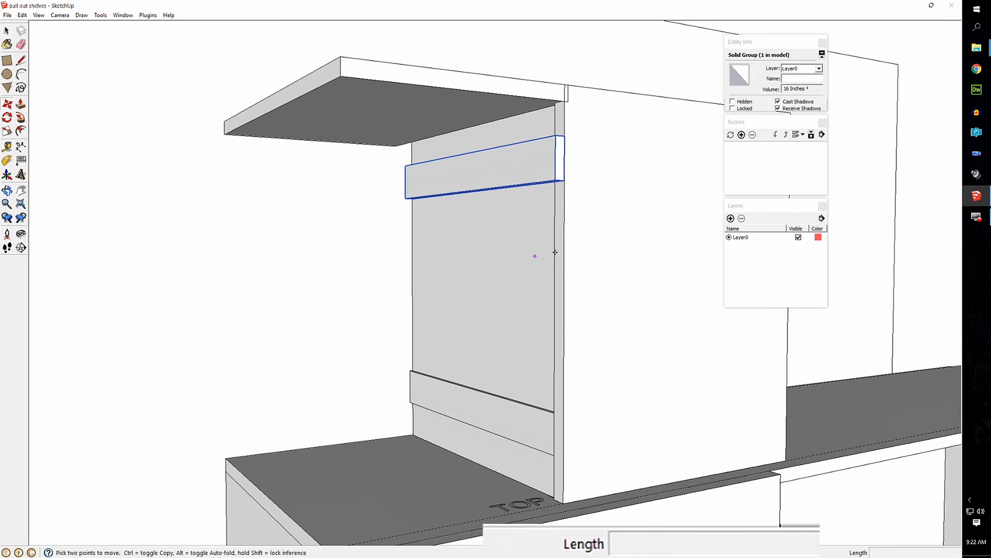
{"action": "left_click", "coordinate": [568, 139]}
{"action": "key", "text": "ctrl"}
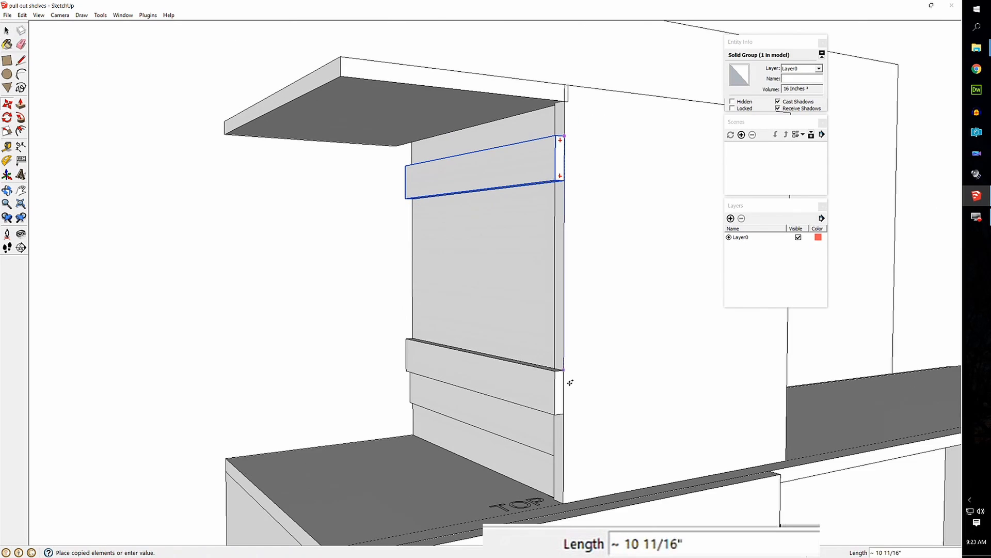
{"action": "left_click", "coordinate": [568, 414]}
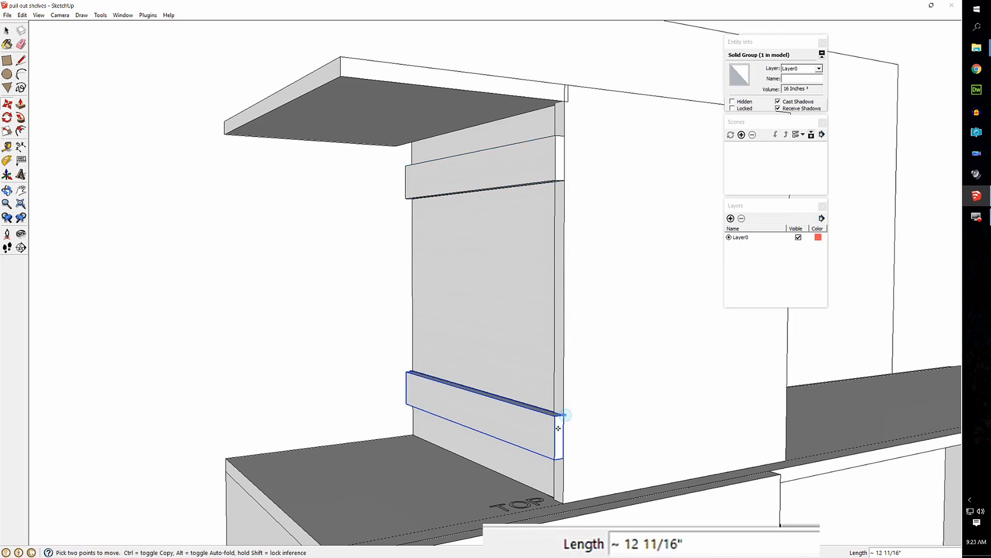
{"action": "scroll", "coordinate": [526, 437], "scroll_direction": "down", "scroll_amount": 2}
{"action": "scroll", "coordinate": [526, 436], "scroll_direction": "down", "scroll_amount": 4}
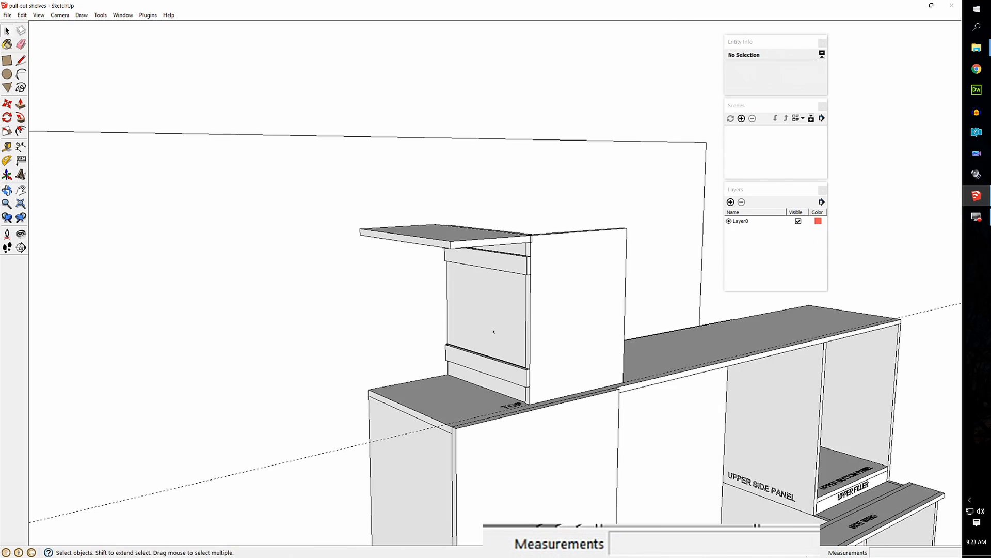
Step: Unhide the near side panel to view the whole unit, and hide that panel again
{"action": "key", "text": "u"}
{"action": "middle_click_drag", "start_coordinate": [489, 338], "coordinate": [437, 258]}
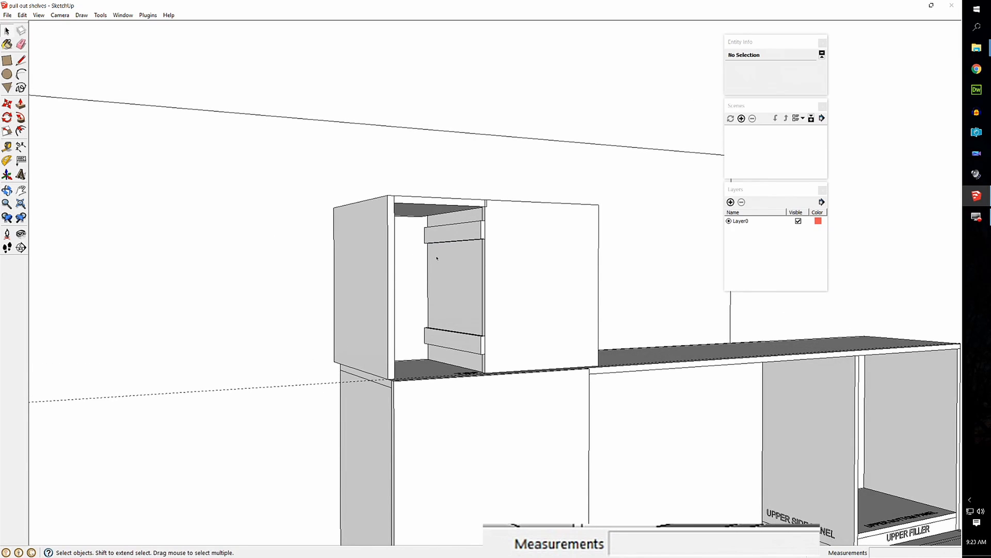
{"action": "left_click", "coordinate": [395, 254]}
{"action": "key", "text": "h"}
Step: Draw a rectangle spanning both blocks, from the upper block's back top corner to the lower block's front bottom corner
{"action": "middle_click_drag", "start_coordinate": [394, 258], "coordinate": [522, 266]}
{"action": "scroll", "coordinate": [518, 265], "scroll_direction": "up", "scroll_amount": 1}
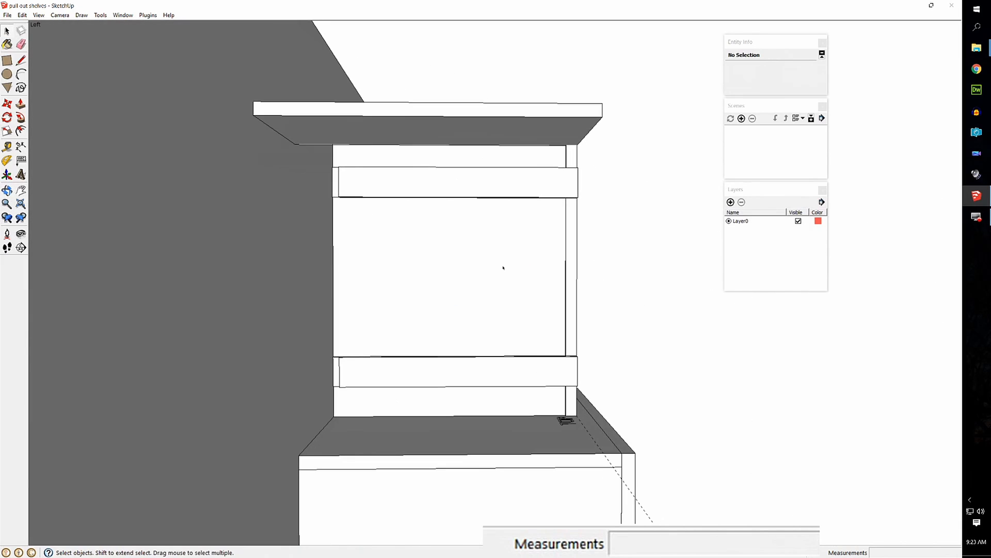
{"action": "key", "text": "r"}
{"action": "left_click", "coordinate": [338, 167]}
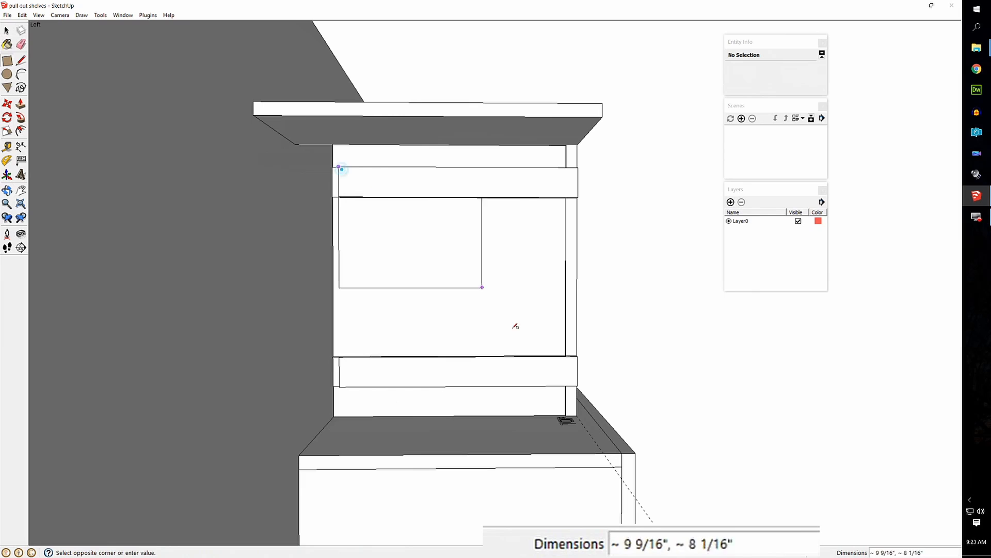
{"action": "left_click", "coordinate": [577, 386]}
Step: Extrude the large rectangle across the two blocks 1/2 inch into a panel
{"action": "middle_click_drag", "start_coordinate": [578, 385], "coordinate": [334, 392]}
{"action": "key", "text": "p"}
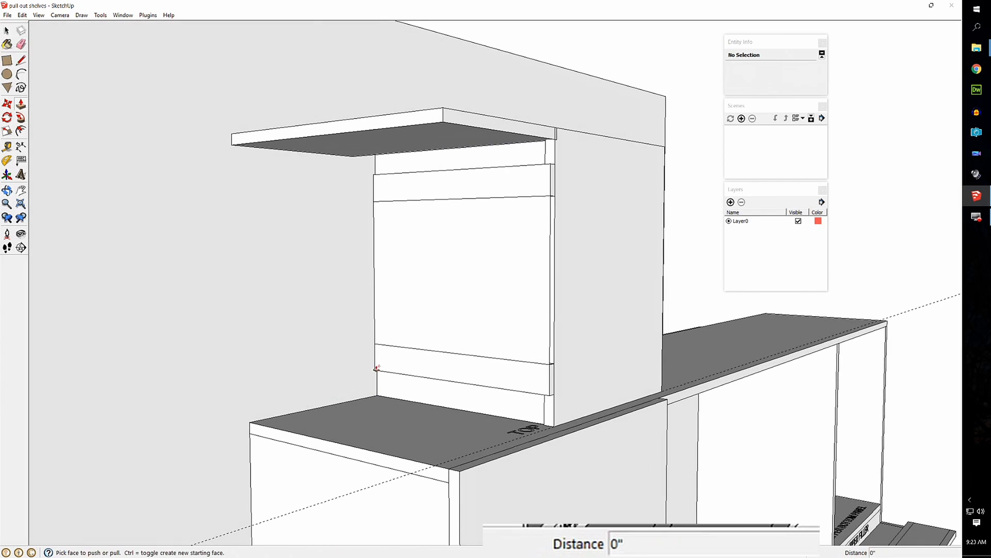
{"action": "left_click", "coordinate": [568, 248]}
{"action": "left_click", "coordinate": [504, 252]}
{"action": "type", "text": "1/2"}
{"action": "key", "text": "Return"}
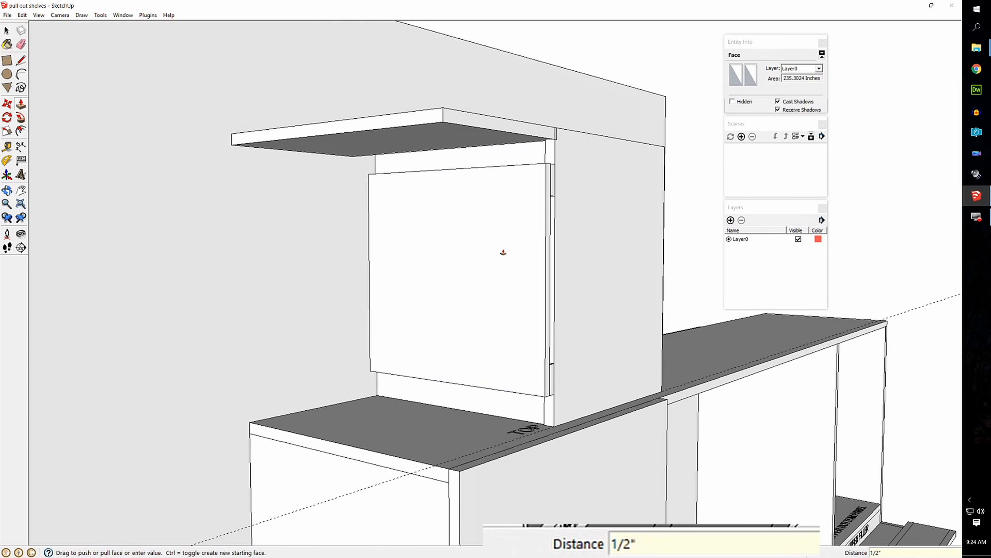
Step: Extend the new panel's bottom edge about 2 1/8 inches down to the cabinet top
{"action": "middle_click_drag", "start_coordinate": [505, 251], "coordinate": [544, 349]}
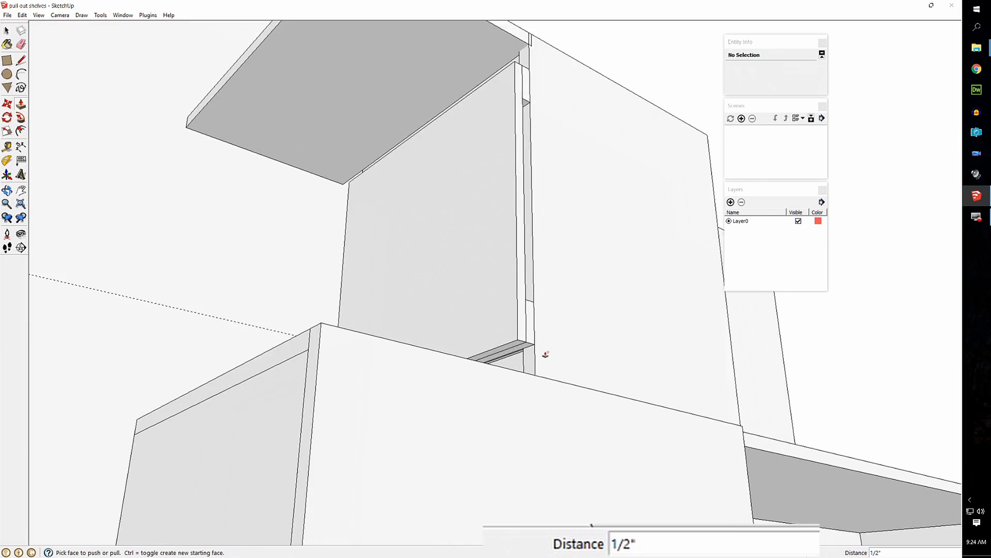
{"action": "scroll", "coordinate": [522, 356], "scroll_direction": "up", "scroll_amount": 3}
{"action": "left_click", "coordinate": [515, 343]}
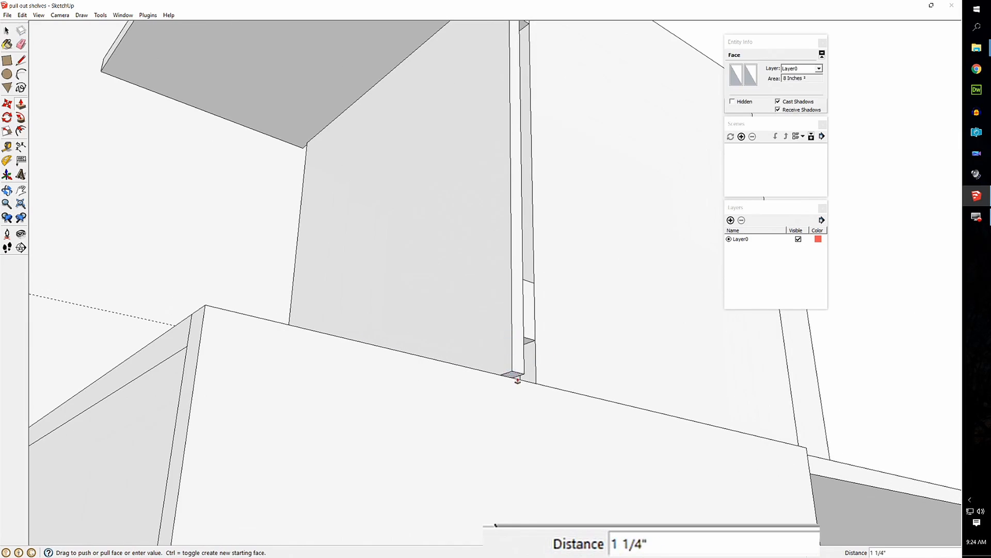
{"action": "left_click", "coordinate": [548, 387]}
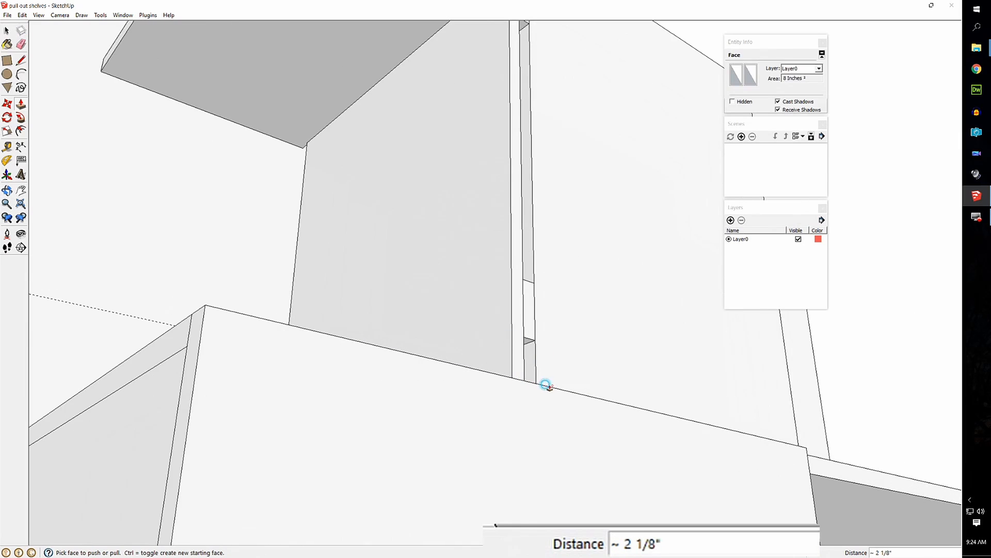
Step: Push the panel's bottom edge back up 1/4 inch to leave a gap above the cabinet top
{"action": "left_click", "coordinate": [514, 402]}
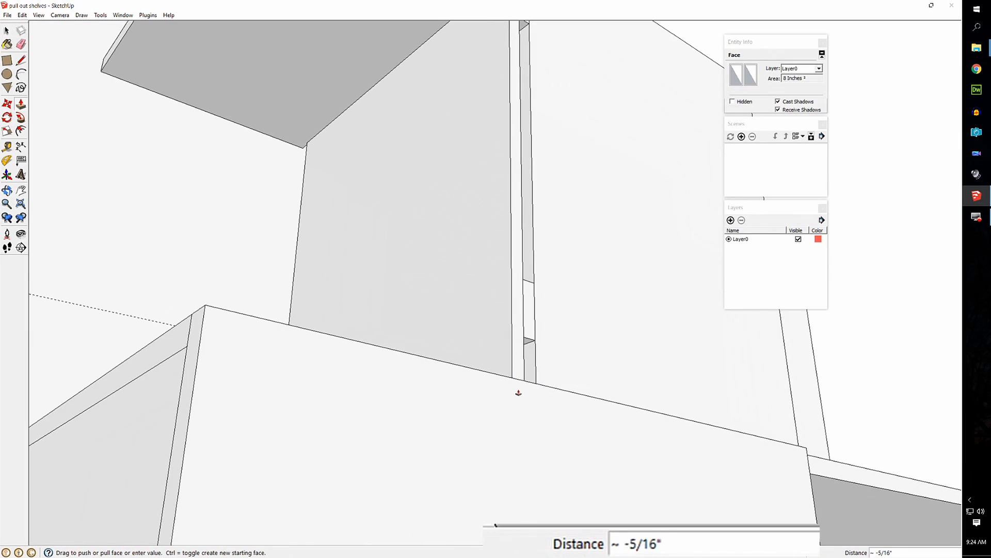
{"action": "left_click", "coordinate": [517, 371]}
{"action": "type", "text": "1"}
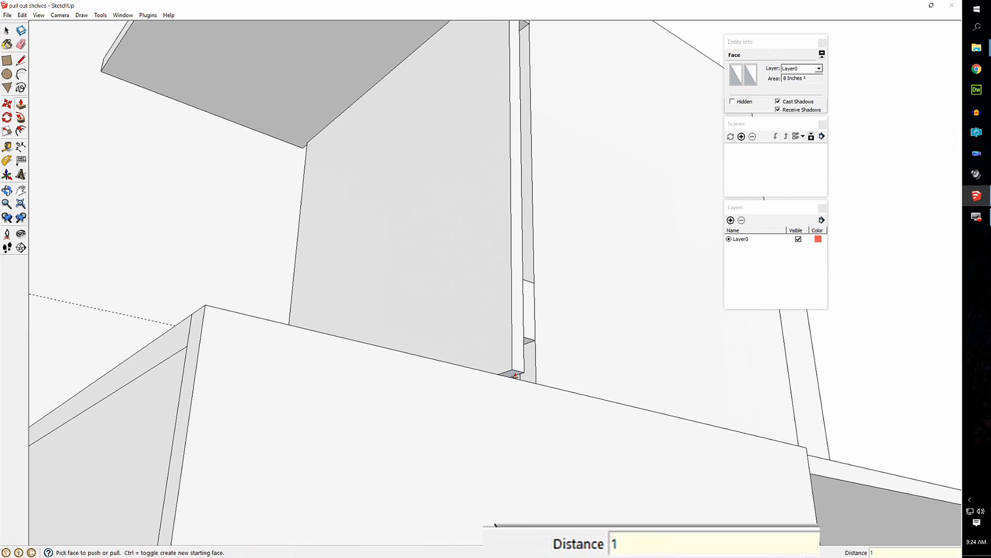
{"action": "type", "text": "/4"}
{"action": "key", "text": "Return"}
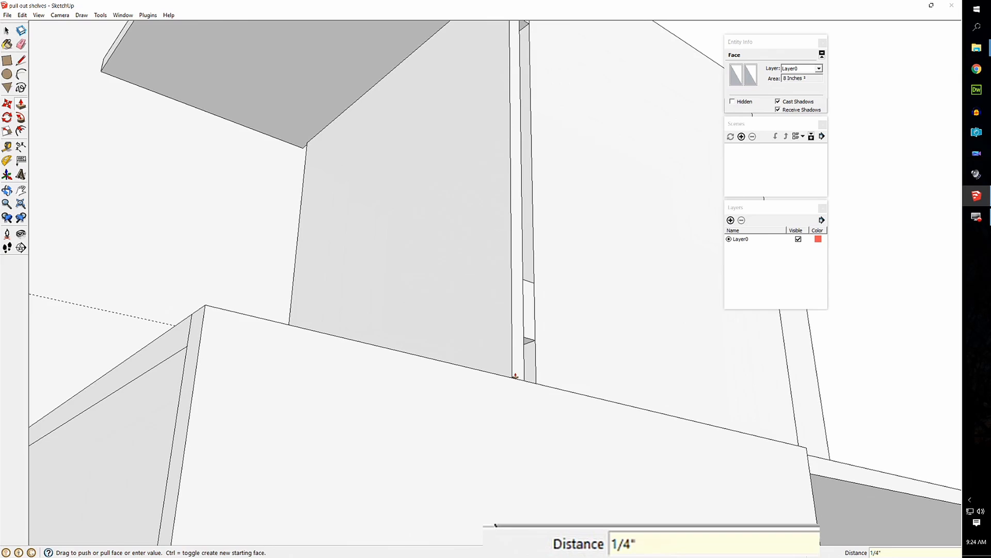
Step: Extend the panel's top edge 1 9/16 inches up to the underside of the top board
{"action": "middle_click_drag", "start_coordinate": [540, 191], "coordinate": [463, 454]}
{"action": "scroll", "coordinate": [483, 141], "scroll_direction": "down", "scroll_amount": 2}
{"action": "scroll", "coordinate": [484, 102], "scroll_direction": "down", "scroll_amount": 1}
{"action": "mouse_move", "coordinate": [481, 113]}
{"action": "middle_mouse_down"}
{"action": "mouse_move", "coordinate": [472, 124]}
{"action": "mouse_move", "coordinate": [486, 104]}
{"action": "middle_mouse_up"}
{"action": "scroll", "coordinate": [486, 104], "scroll_direction": "up", "scroll_amount": 1}
{"action": "scroll", "coordinate": [486, 104], "scroll_direction": "up", "scroll_amount": 5}
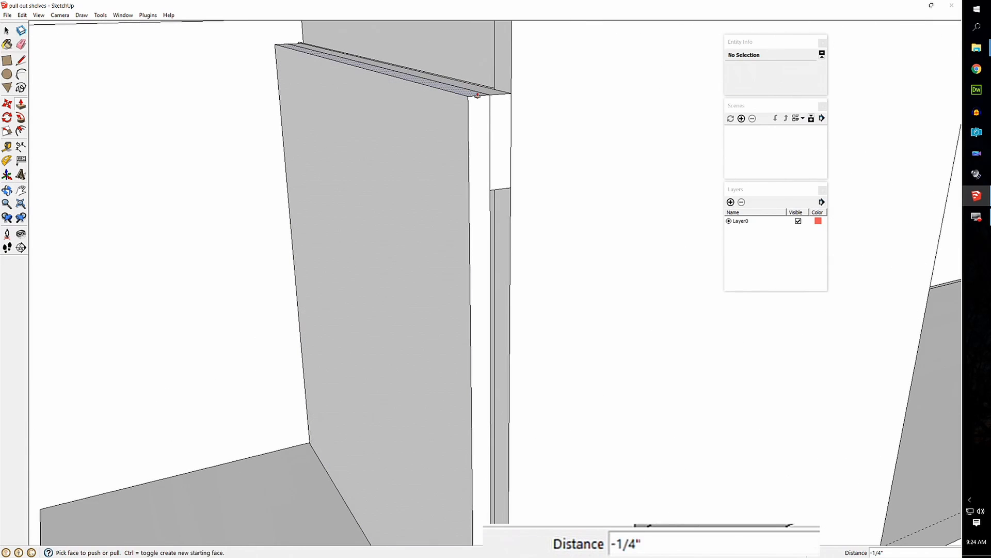
{"action": "left_click", "coordinate": [476, 97]}
{"action": "scroll", "coordinate": [465, 78], "scroll_direction": "down", "scroll_amount": 4}
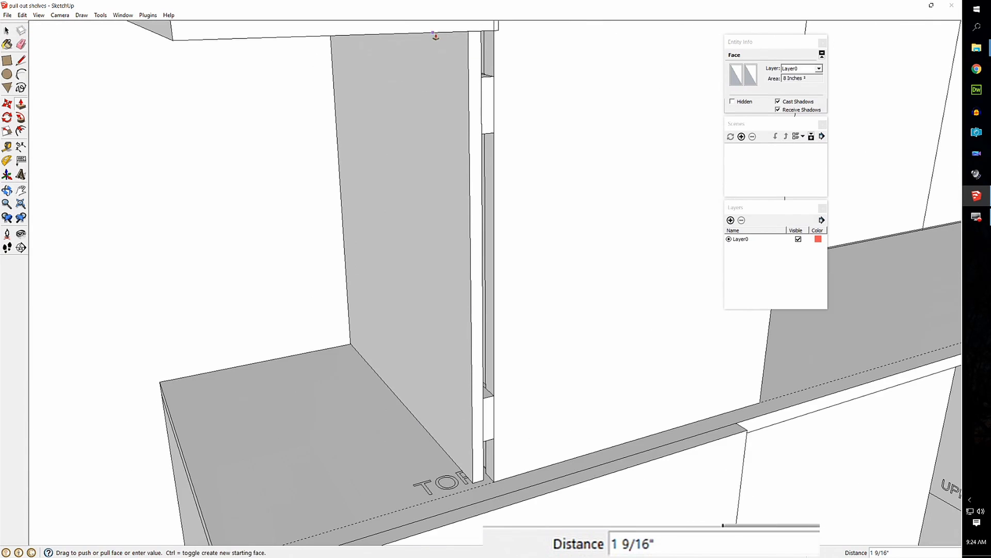
{"action": "left_click", "coordinate": [429, 35]}
Step: Push the panel's top edge back down 1/4 inch to leave a gap under the top board
{"action": "scroll", "coordinate": [470, 75], "scroll_direction": "down", "scroll_amount": 2}
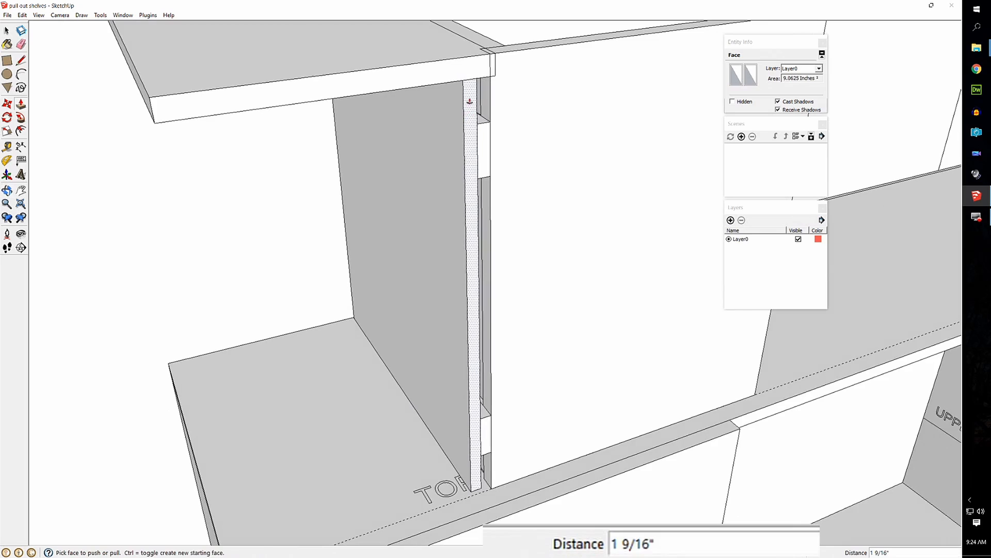
{"action": "left_click", "coordinate": [428, 183]}
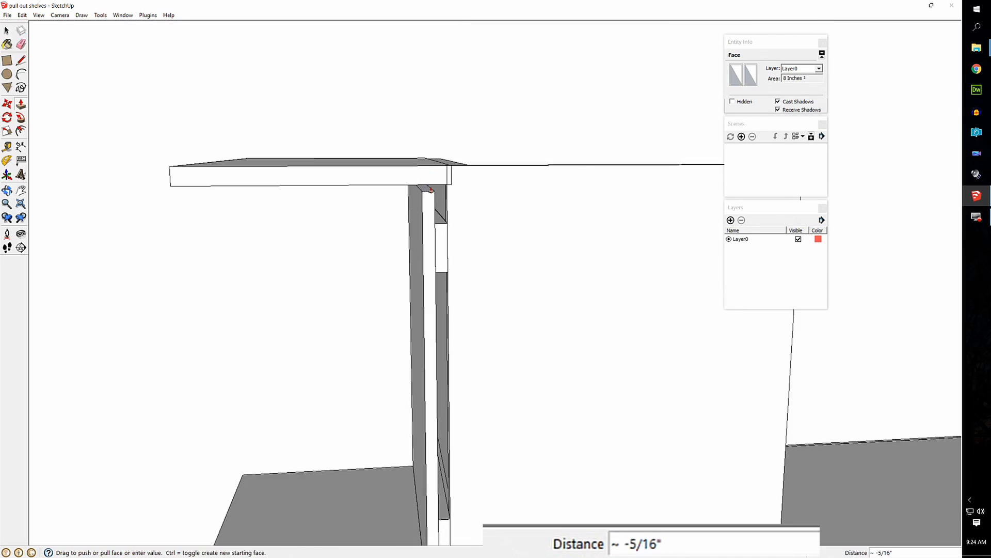
{"action": "left_click", "coordinate": [427, 186]}
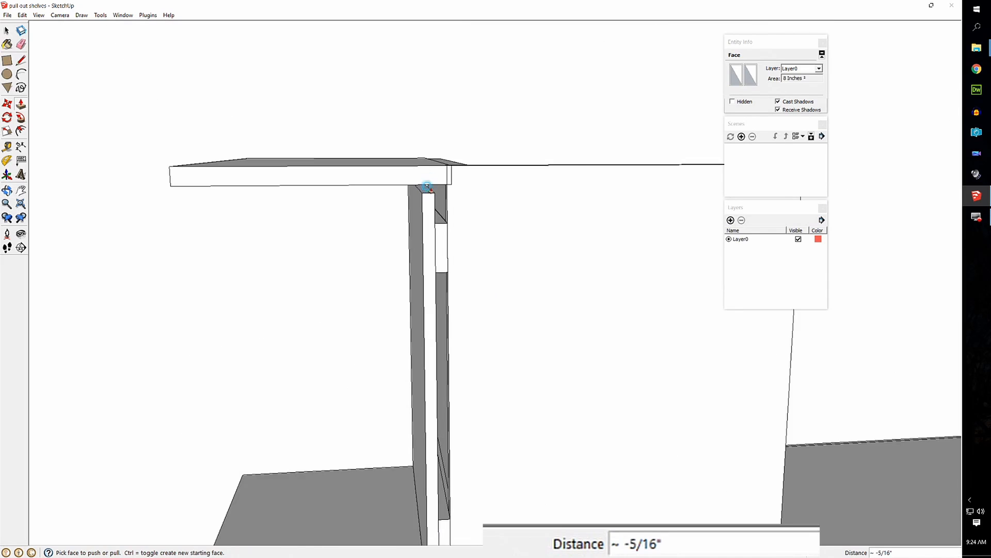
{"action": "type", "text": "1/4\""}
{"action": "key", "text": "Return"}
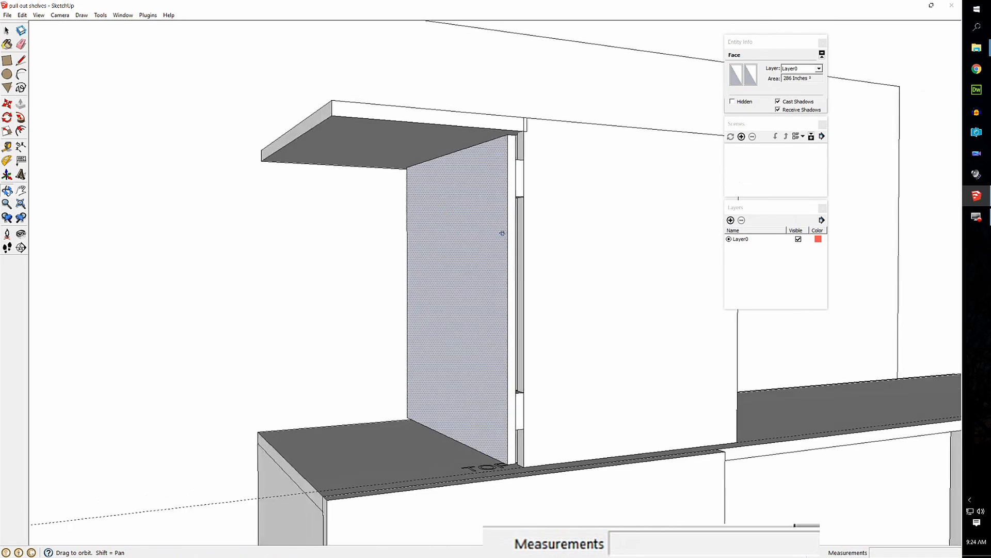
Step: Move the whole inner panel along the green axis, exposing the ends of the slide strips
{"action": "middle_click_drag", "start_coordinate": [502, 234], "coordinate": [697, 264]}
{"action": "key", "text": "space"}
{"action": "triple_click", "coordinate": [566, 278]}
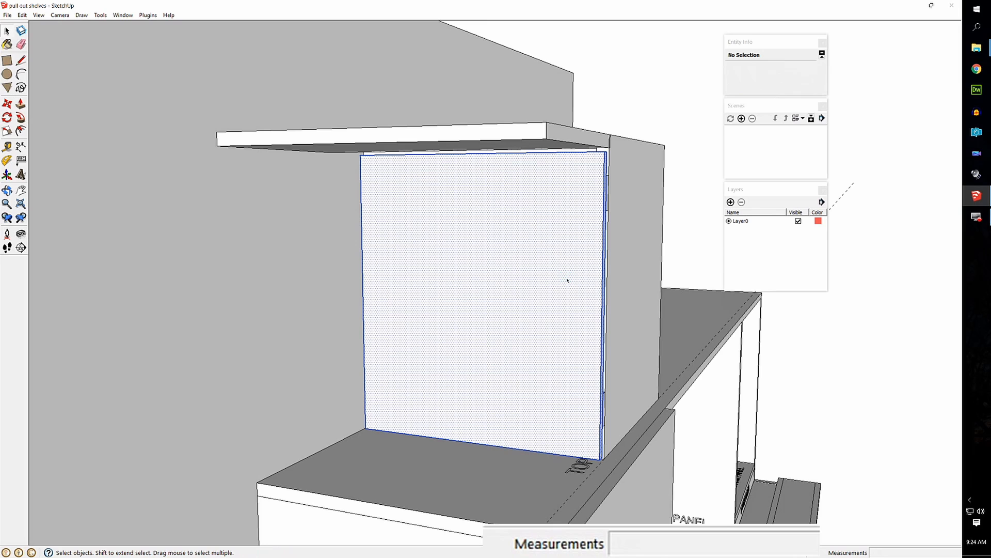
{"action": "key", "text": "m"}
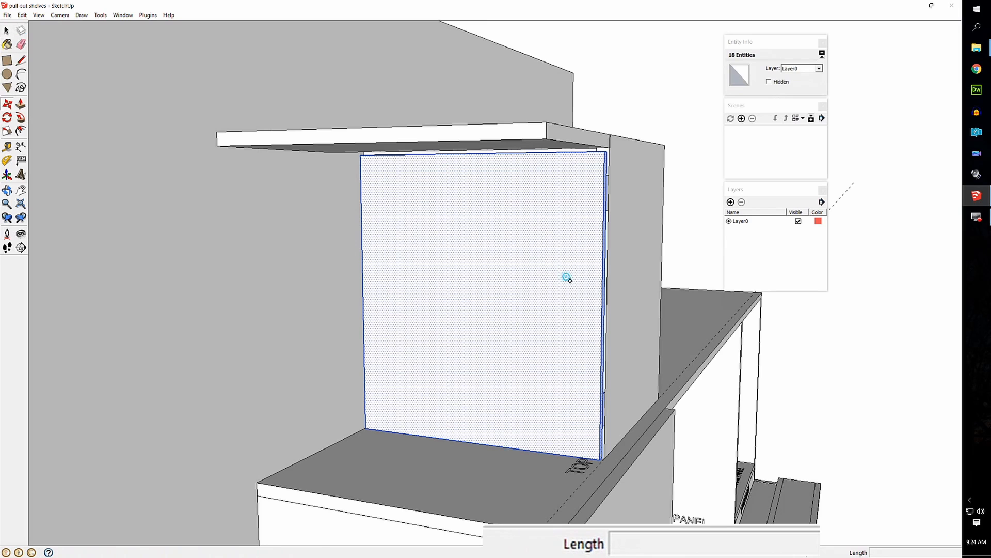
{"action": "left_click", "coordinate": [566, 278]}
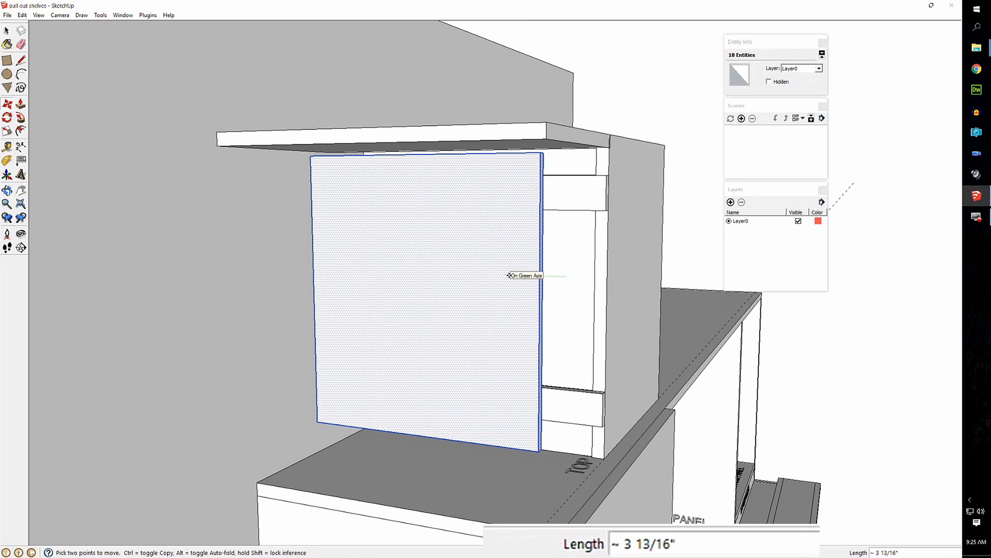
{"action": "type", "text": "3."}
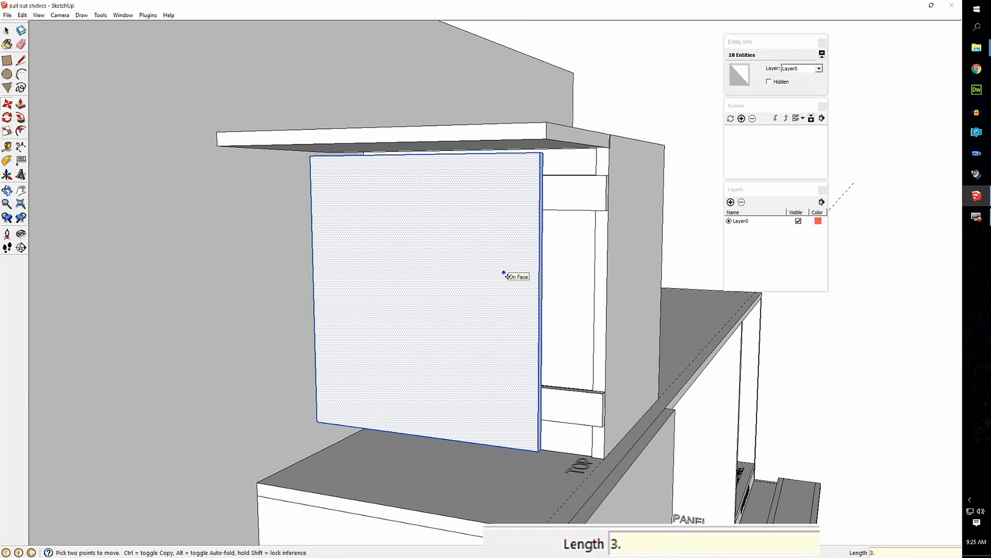
{"action": "key", "text": "Return"}
{"action": "middle_click_drag", "start_coordinate": [501, 268], "coordinate": [387, 274]}
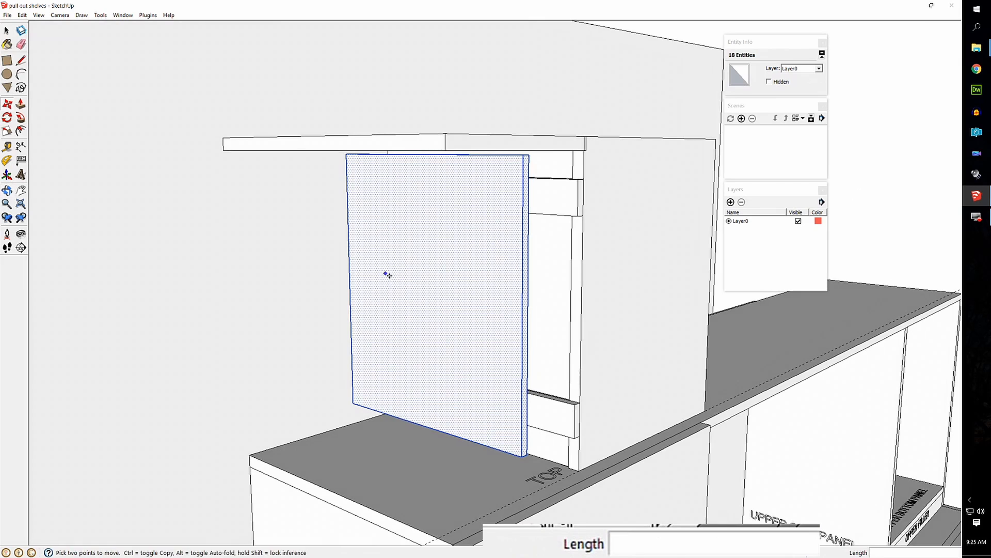
{"action": "key", "text": "space"}
Step: Extend the inner panel's near vertical edge 3 1/2 inches to cover the exposed ends of the slide strips
{"action": "left_click", "coordinate": [314, 248]}
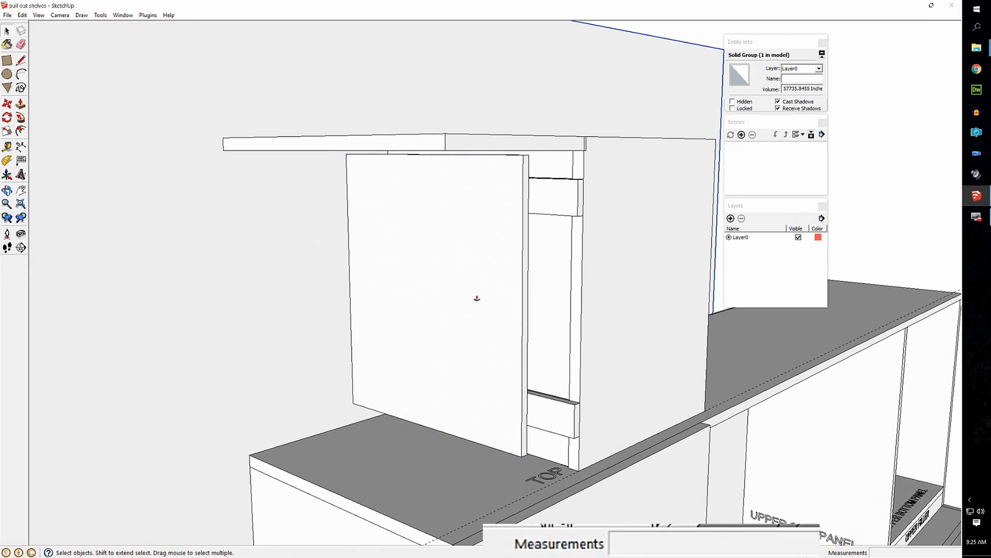
{"action": "key", "text": "p"}
{"action": "left_click", "coordinate": [525, 288]}
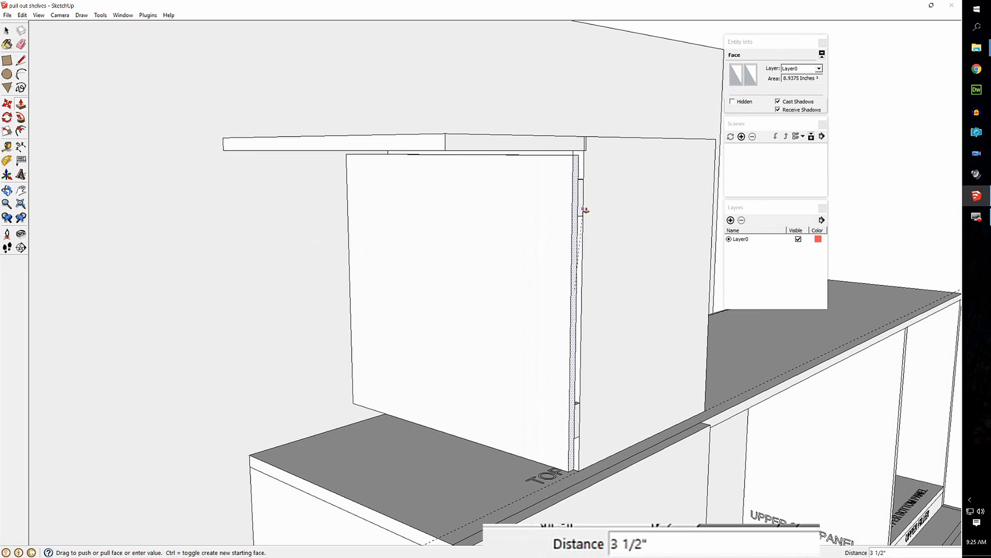
{"action": "left_click", "coordinate": [587, 208]}
Step: Select all of the extended inner panel's geometry and make it a group
{"action": "middle_click_drag", "start_coordinate": [587, 209], "coordinate": [480, 268]}
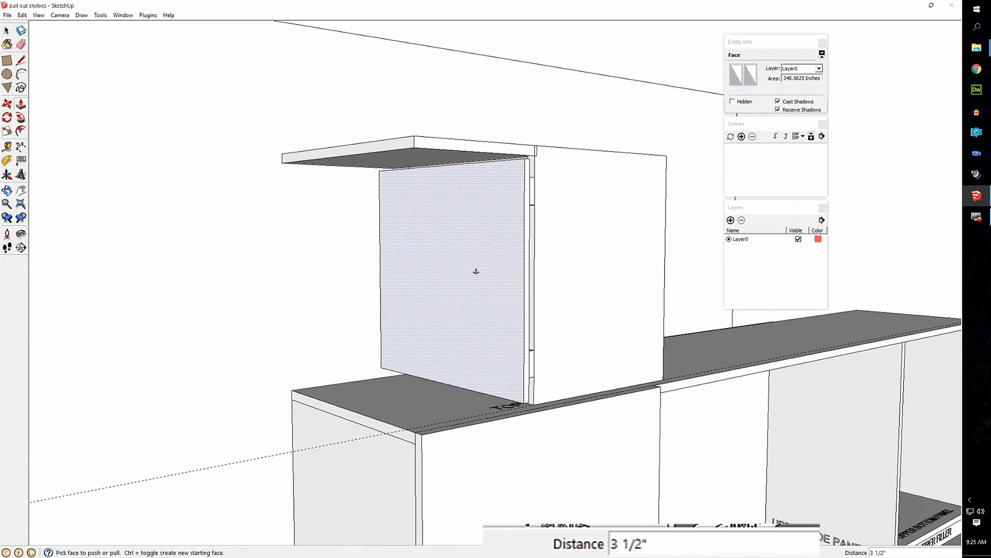
{"action": "key", "text": "space"}
{"action": "triple_click", "coordinate": [473, 252]}
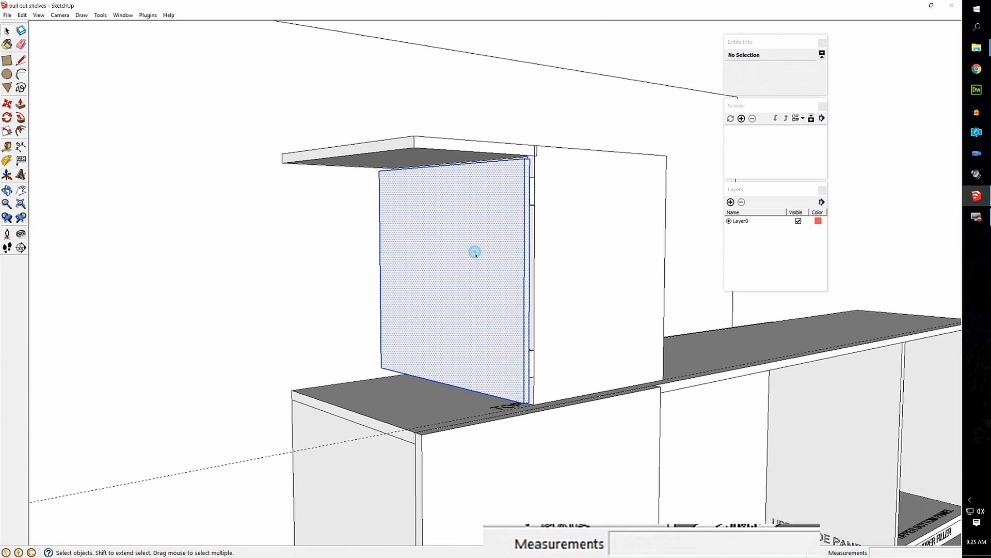
{"action": "right_click", "coordinate": [474, 251]}
{"action": "left_click", "coordinate": [506, 330]}
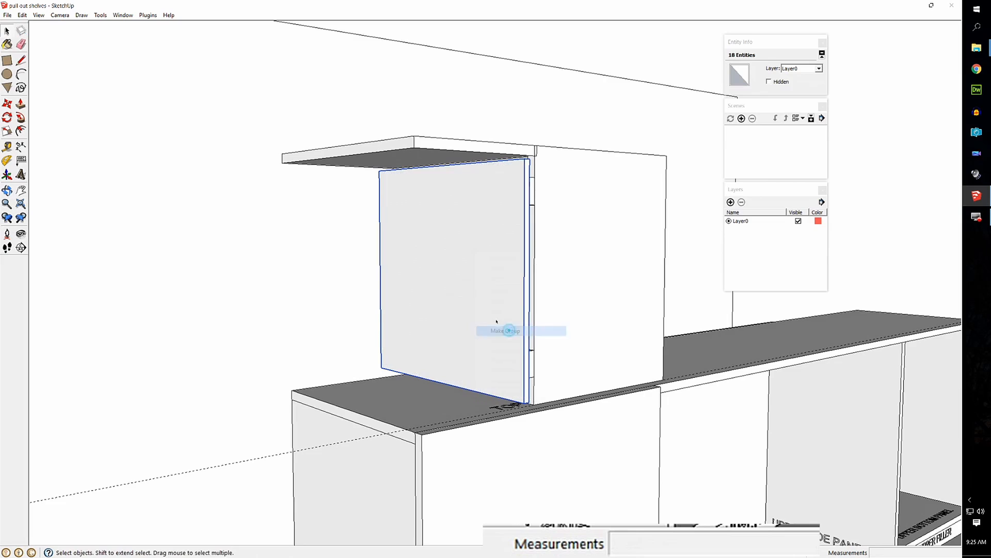
Step: Draw a rectangle 1/2 inch high and 19 1/2 inches long along the bottom edge of the inner panel's face
{"action": "middle_click_drag", "start_coordinate": [501, 320], "coordinate": [469, 358]}
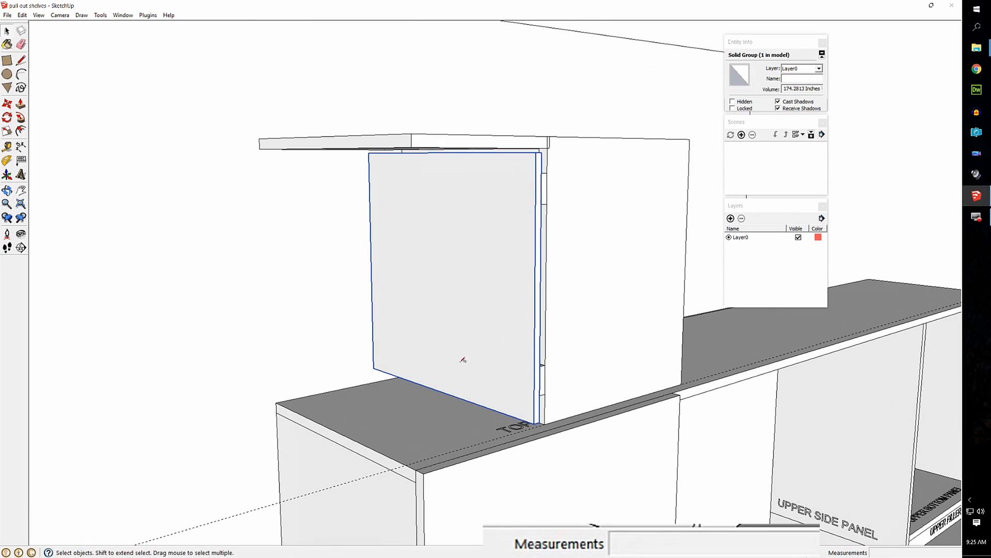
{"action": "key", "text": "d"}
{"action": "left_click", "coordinate": [374, 369]}
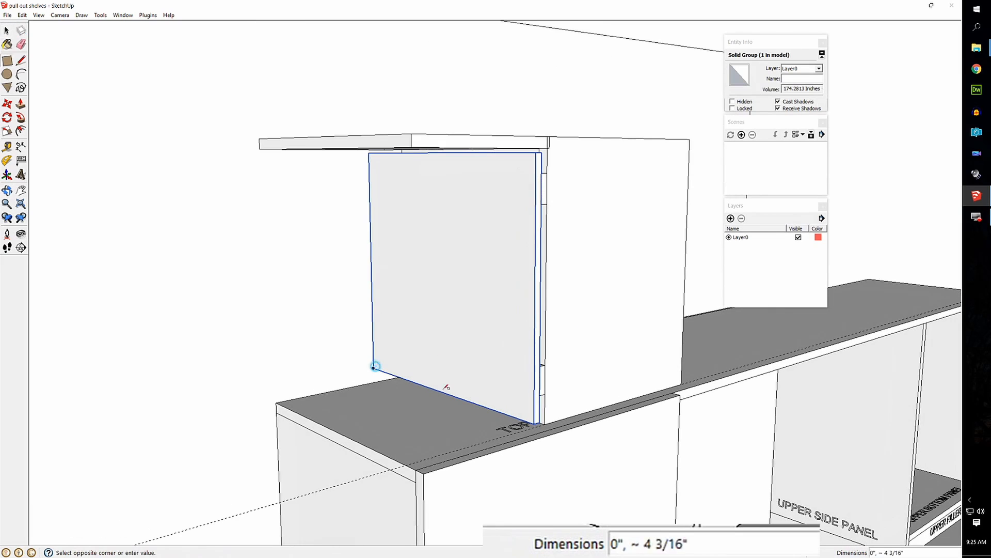
{"action": "left_click", "coordinate": [538, 409]}
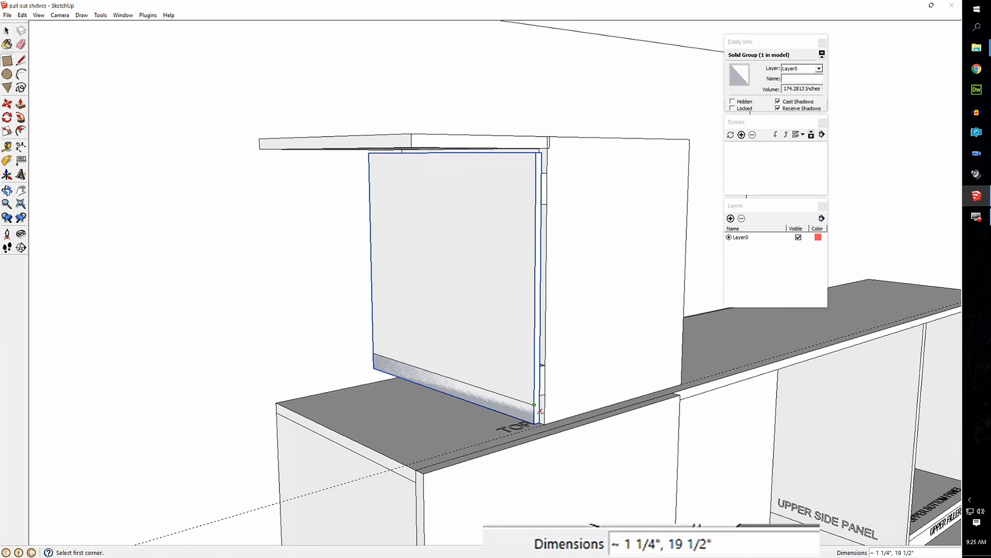
{"action": "type", "text": "1"}
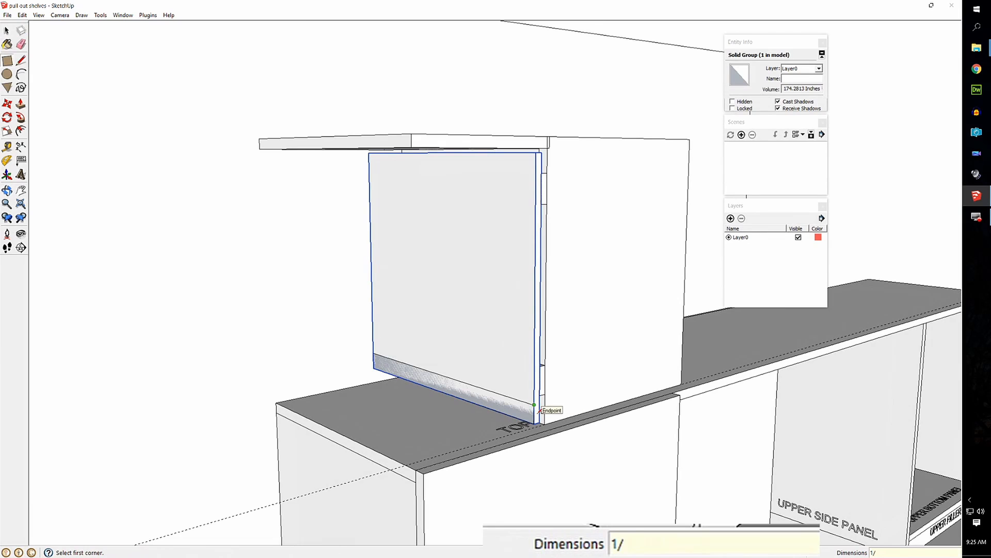
{"action": "type", "text": "/2"}
{"action": "key", "text": "Return"}
Step: Pull the bottom rectangle out 6 inches from the inner panel to form a bottom shelf board
{"action": "key", "text": "p"}
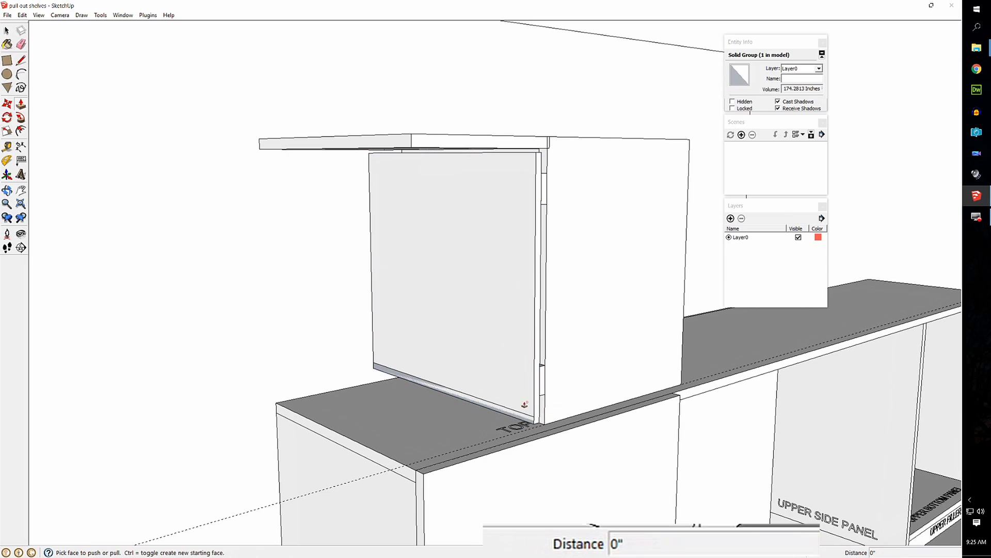
{"action": "left_click", "coordinate": [512, 416]}
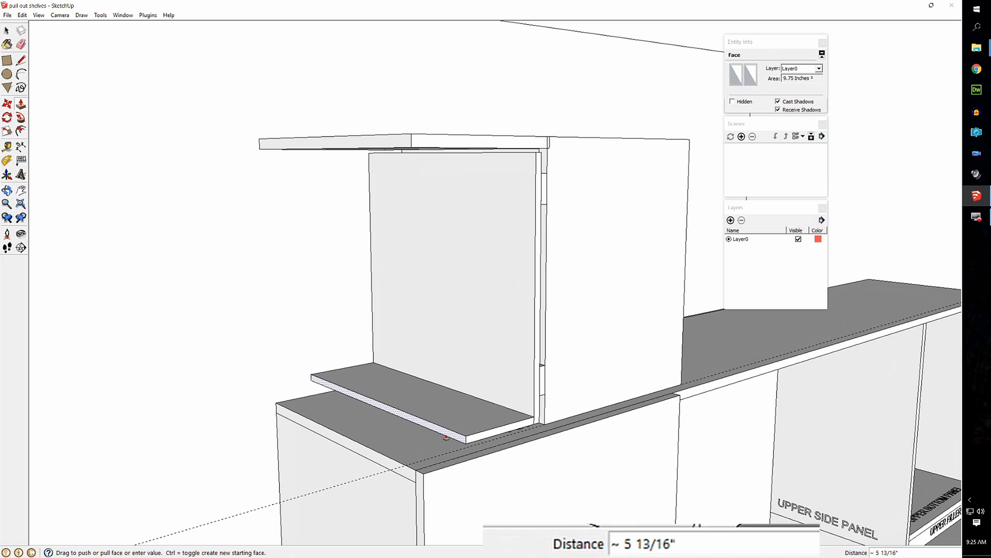
{"action": "left_click", "coordinate": [446, 438]}
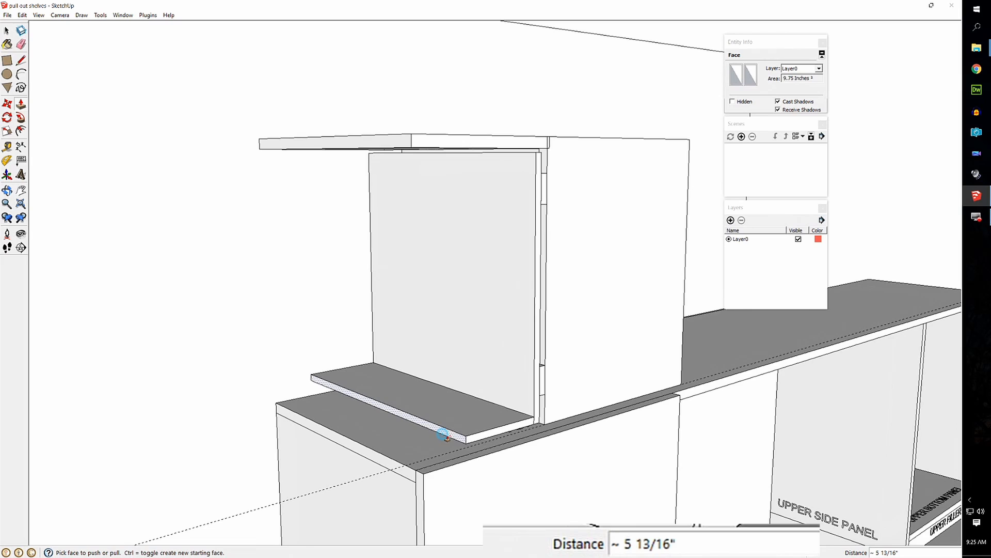
{"action": "type", "text": "6"}
{"action": "key", "text": "Return"}
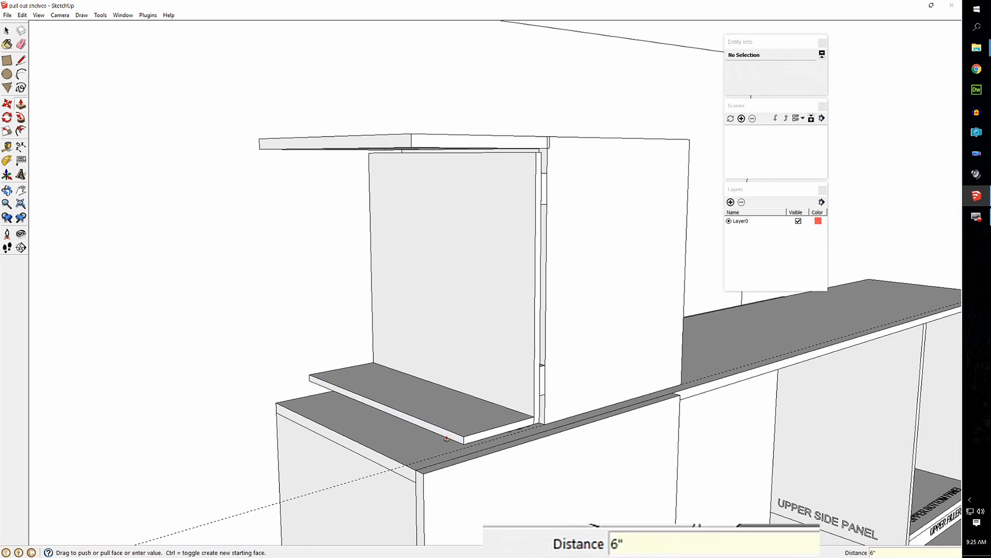
Step: Select all of the bottom shelf board's geometry and make it a group
{"action": "key", "text": "space"}
{"action": "triple_click", "coordinate": [444, 420]}
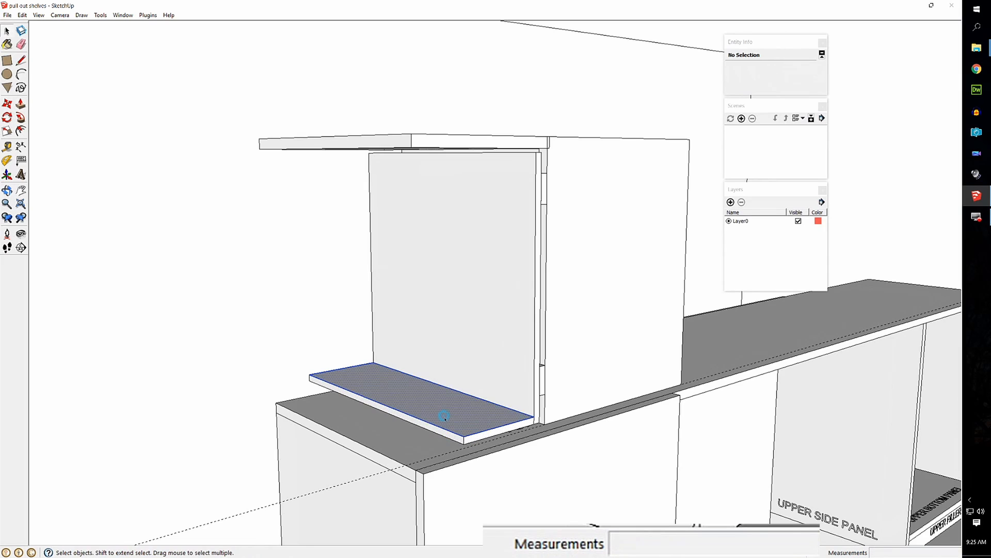
{"action": "right_click", "coordinate": [444, 417]}
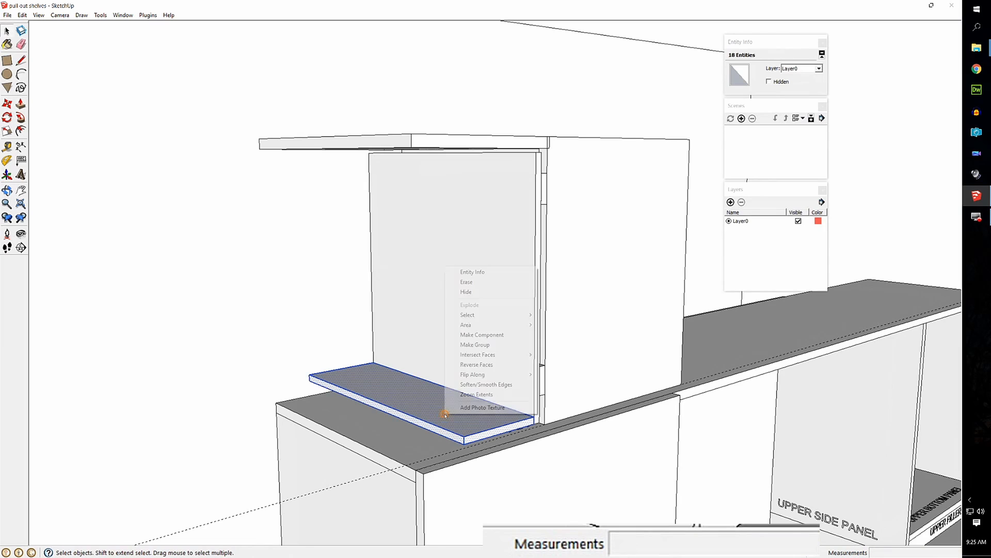
{"action": "left_click", "coordinate": [475, 345]}
Step: Copy the bottom shelf board straight up to the top edge of the inner panel
{"action": "middle_click_drag", "start_coordinate": [490, 344], "coordinate": [506, 365]}
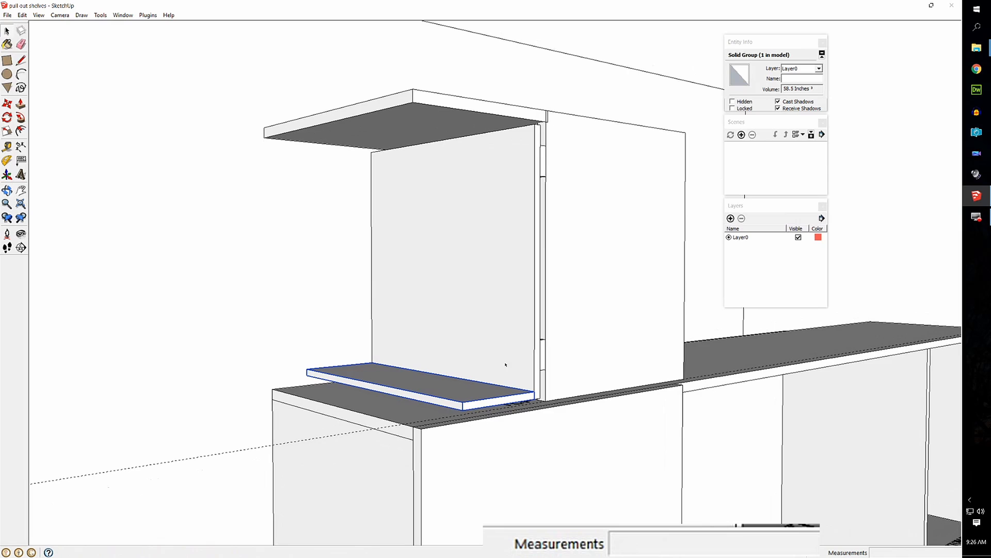
{"action": "key", "text": "m"}
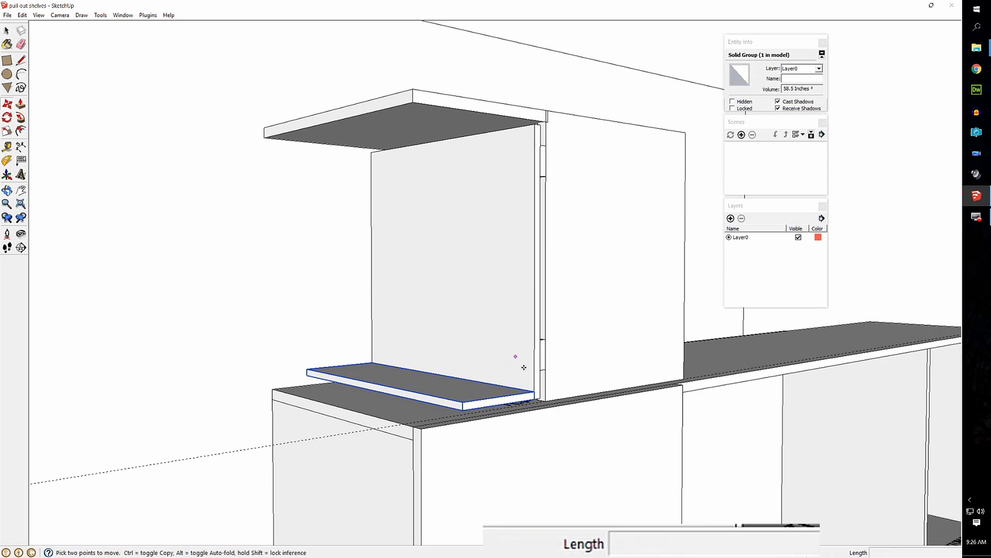
{"action": "left_click", "coordinate": [537, 396]}
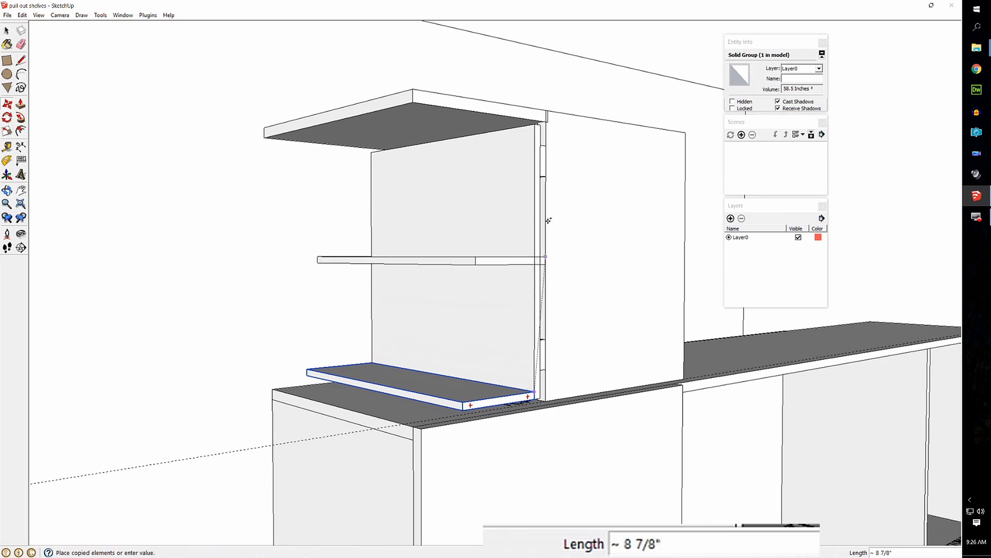
{"action": "left_click", "coordinate": [538, 130]}
Step: Draw a rectangle 16 7/8 inches high and 1/2 inch wide on the inner panel's far vertical edge, between the two shelf boards
{"action": "middle_click_drag", "start_coordinate": [496, 215], "coordinate": [481, 243]}
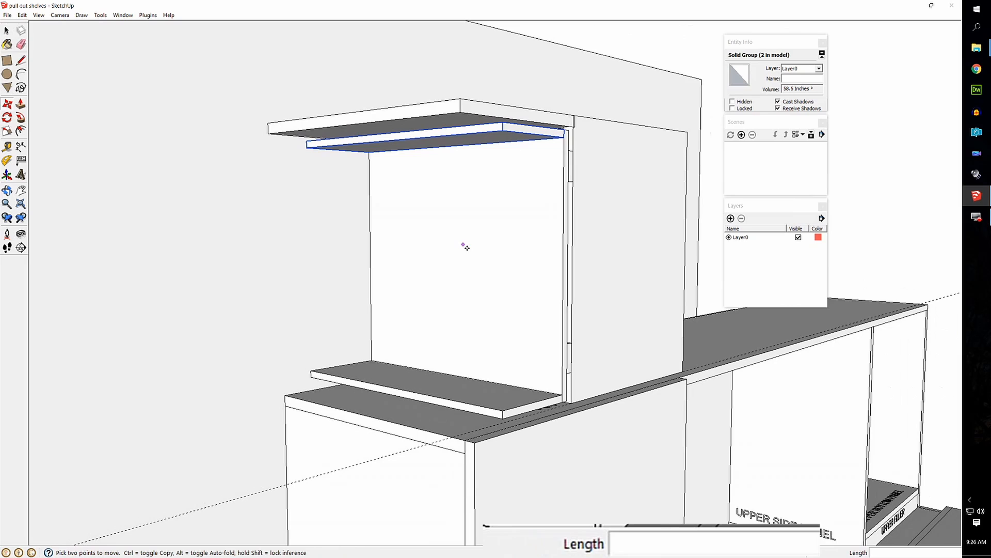
{"action": "key", "text": "r"}
{"action": "middle_click_drag", "start_coordinate": [403, 226], "coordinate": [423, 302]}
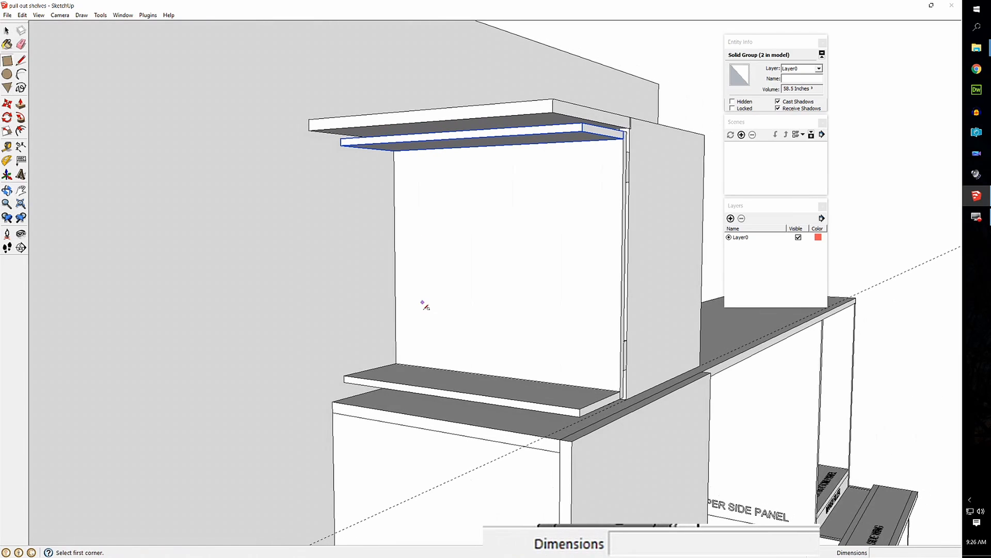
{"action": "left_click", "coordinate": [397, 364]}
{"action": "left_click", "coordinate": [411, 151]}
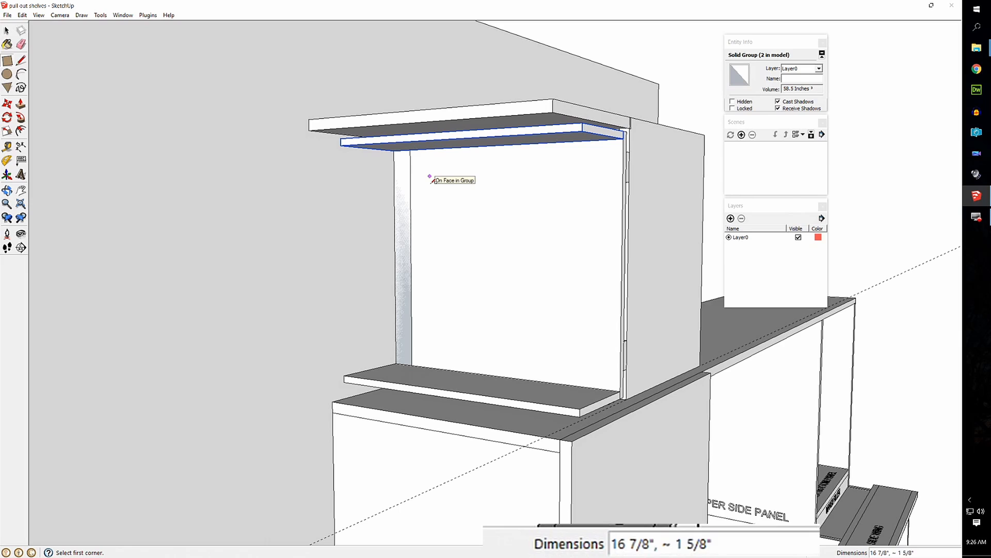
{"action": "key", "text": "Escape"}
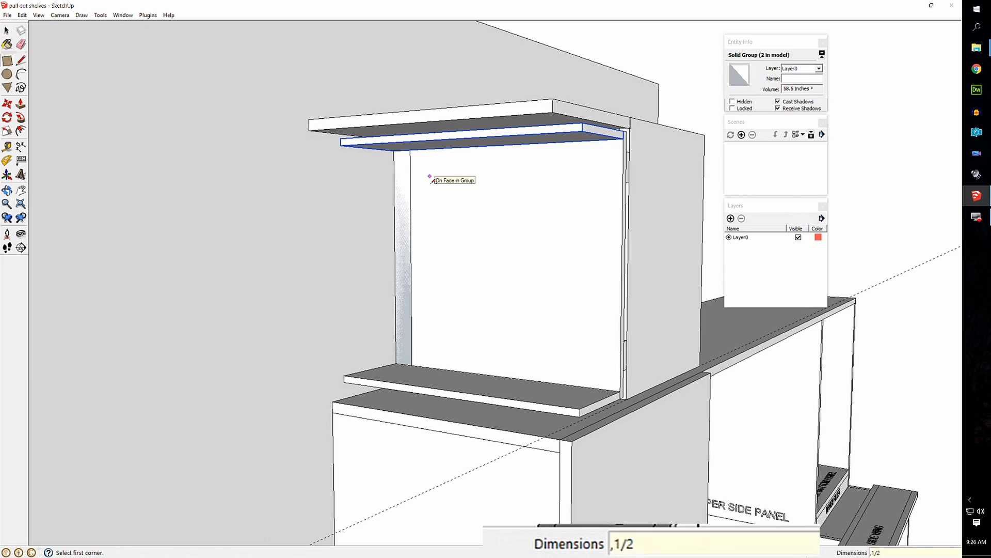
{"action": "key", "text": "Return"}
Step: Pull the vertical rectangle out 6 inches to form an end board between the top and bottom shelf boards
{"action": "key", "text": "p"}
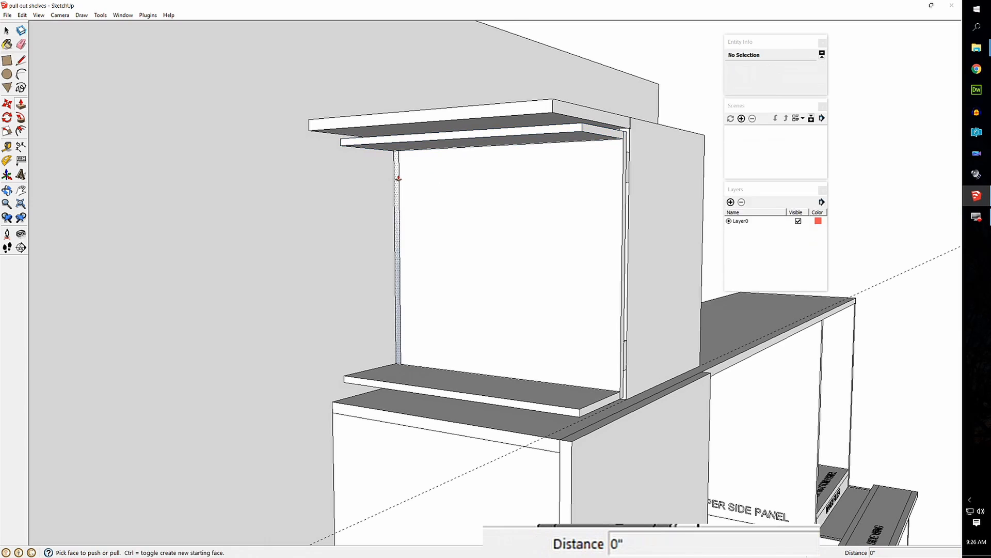
{"action": "left_click", "coordinate": [395, 172]}
{"action": "type", "text": "6"}
{"action": "key", "text": "Return"}
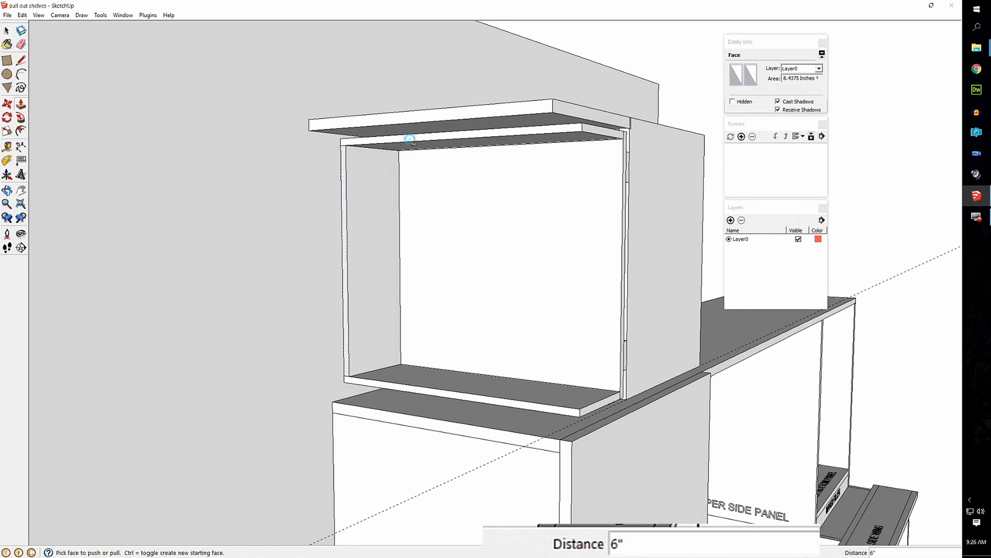
Step: Select all of the vertical end board's geometry and make it a group
{"action": "key", "text": "space"}
{"action": "triple_click", "coordinate": [375, 224]}
{"action": "right_click", "coordinate": [373, 222]}
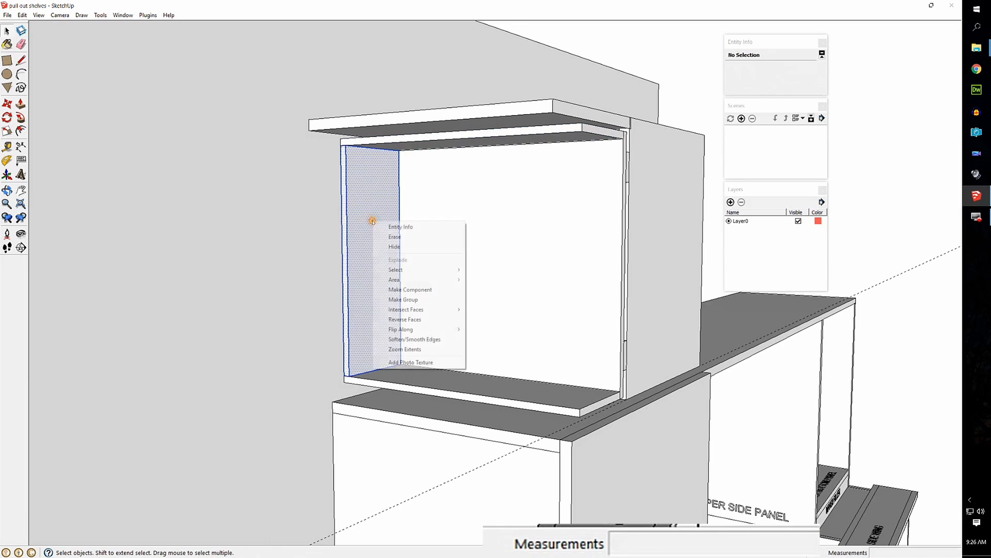
{"action": "left_click", "coordinate": [406, 299]}
Step: Draw a rectangle covering the outer long edge of the shelf box's top board
{"action": "middle_click_drag", "start_coordinate": [401, 285], "coordinate": [313, 305]}
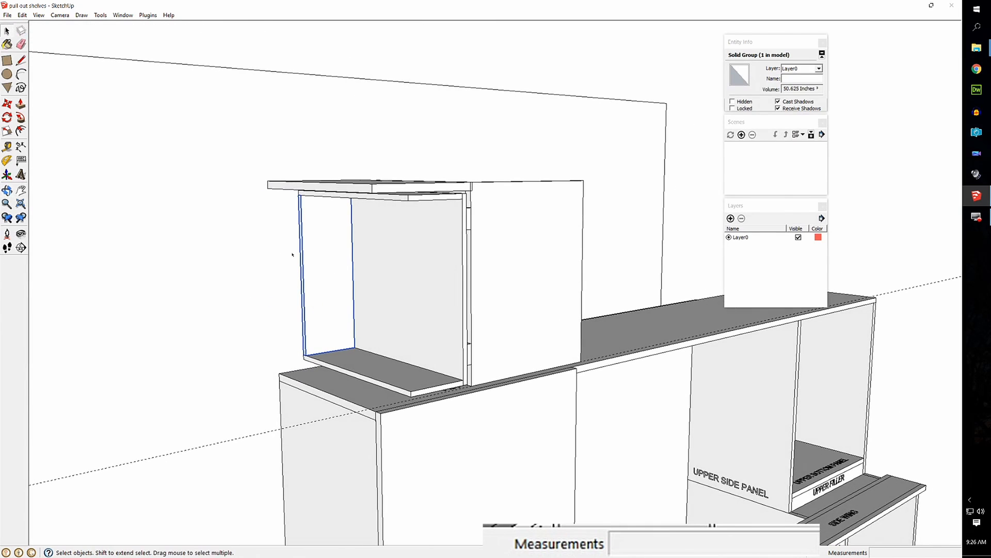
{"action": "scroll", "coordinate": [395, 278], "scroll_direction": "down", "scroll_amount": 2}
{"action": "middle_click_drag", "start_coordinate": [404, 324], "coordinate": [375, 335]}
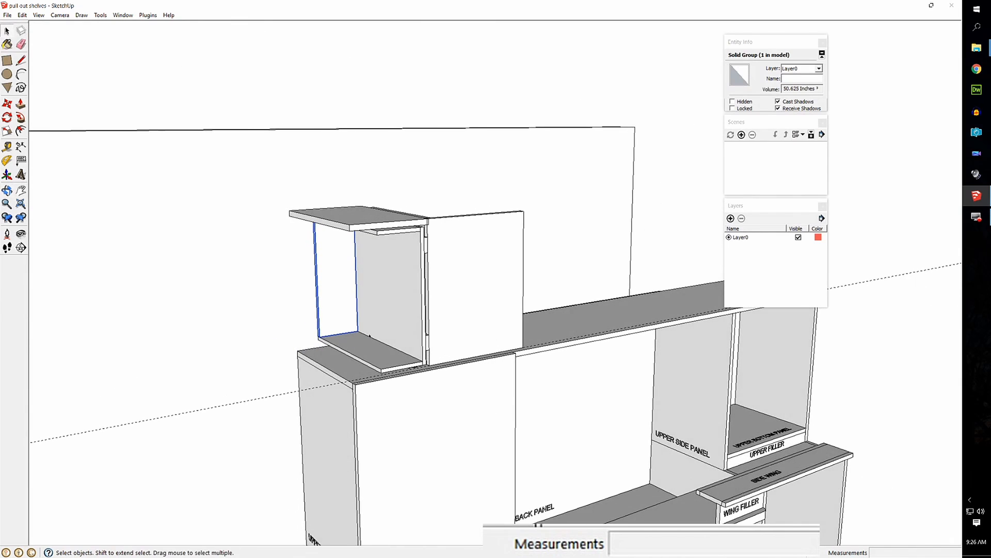
{"action": "scroll", "coordinate": [369, 335], "scroll_direction": "up", "scroll_amount": 5}
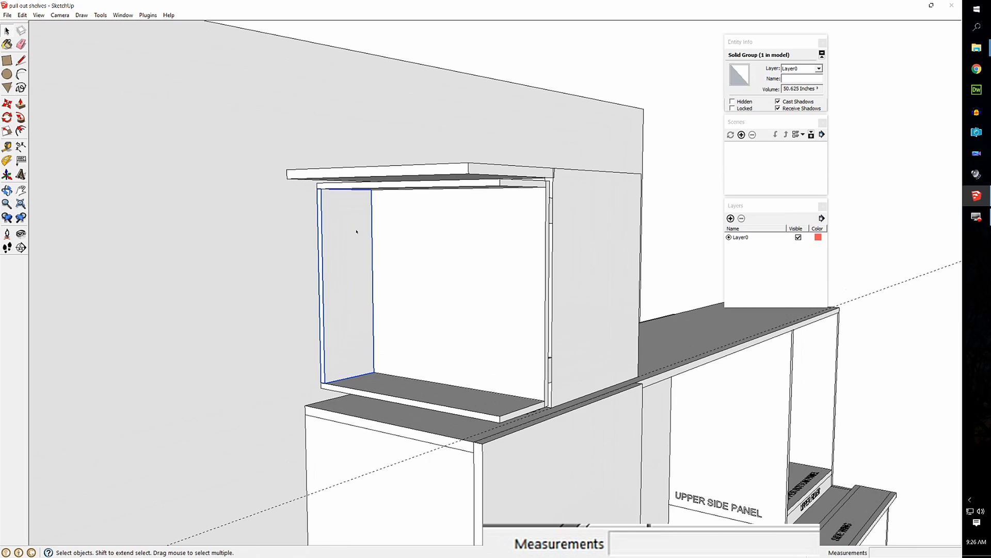
{"action": "key", "text": "d"}
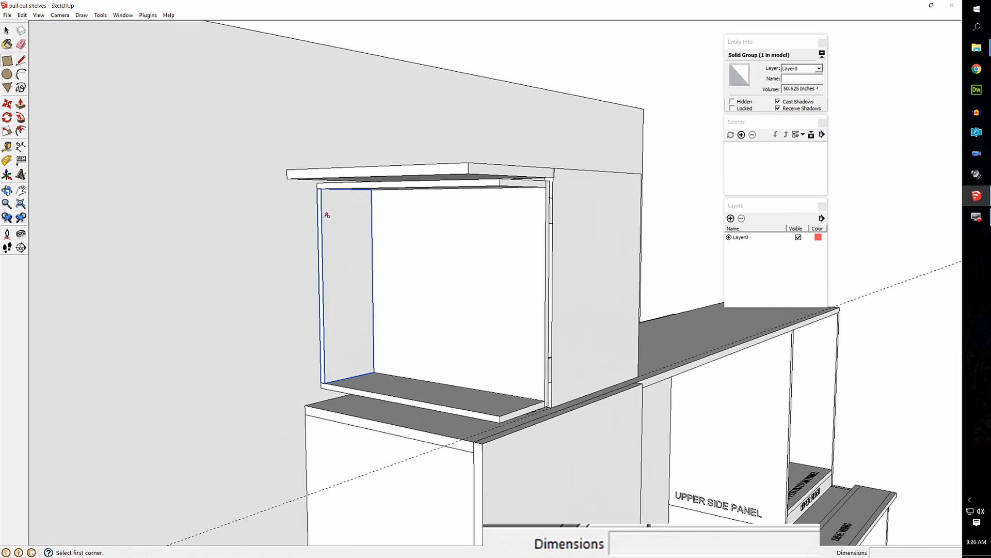
{"action": "left_click", "coordinate": [316, 184]}
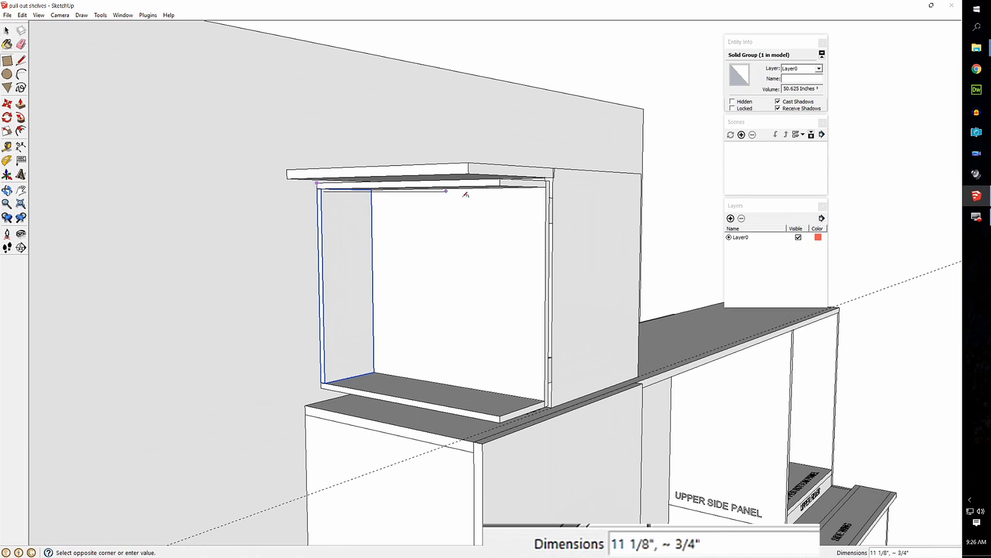
{"action": "left_click", "coordinate": [501, 186]}
Step: Pull the rectangle on the top board's edge out 2.5 inches to form an extension strip
{"action": "key", "text": "p"}
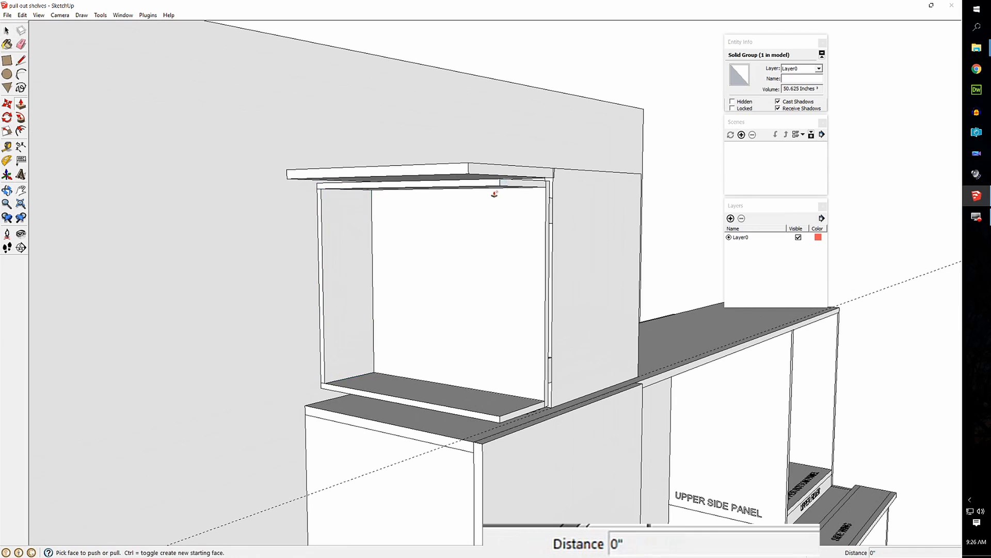
{"action": "left_click", "coordinate": [486, 184]}
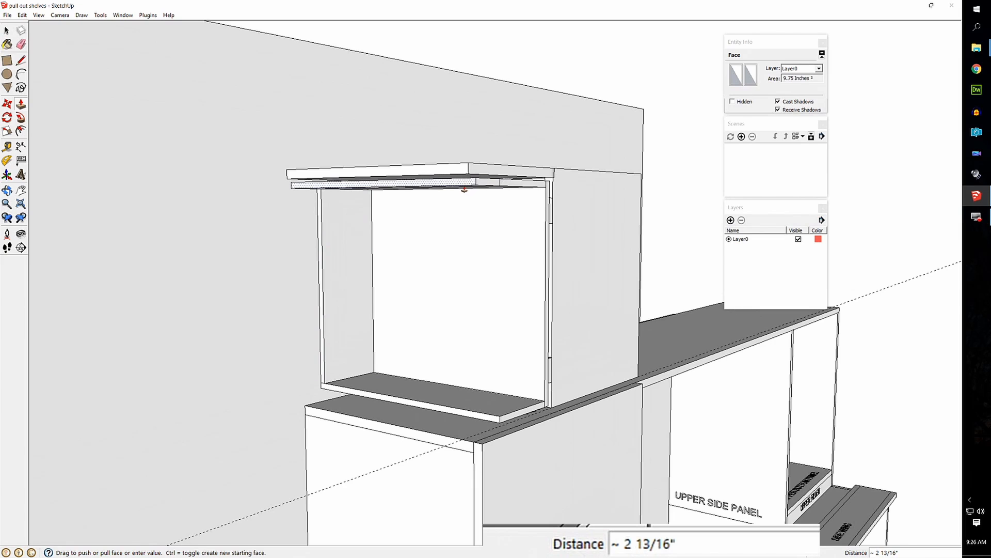
{"action": "middle_click_drag", "start_coordinate": [465, 187], "coordinate": [417, 193]}
{"action": "left_click", "coordinate": [427, 195]}
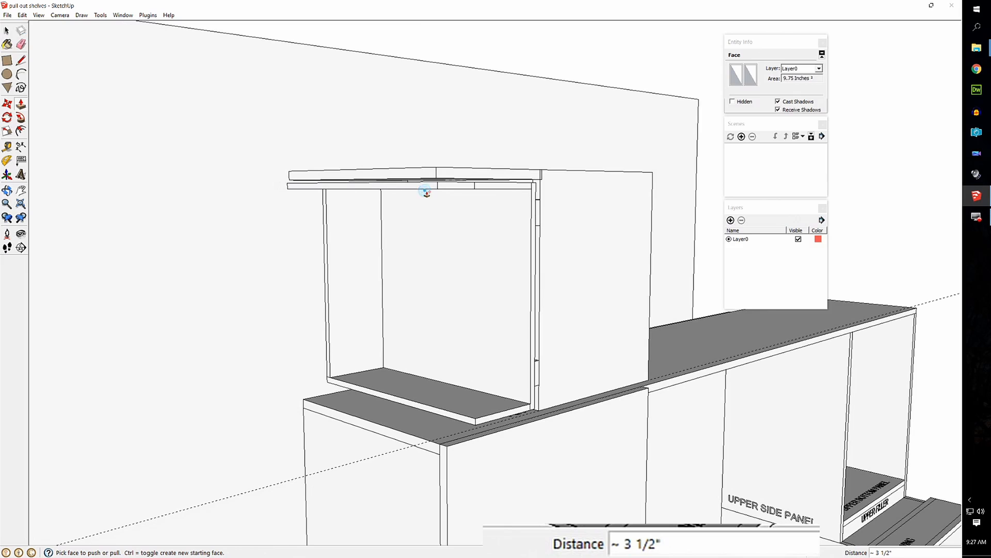
{"action": "type", "text": "2.5"}
{"action": "key", "text": "Return"}
{"action": "key", "text": "space"}
Step: Select all of the top extension strip's geometry and make it a group
{"action": "middle_click_drag", "start_coordinate": [406, 164], "coordinate": [419, 61]}
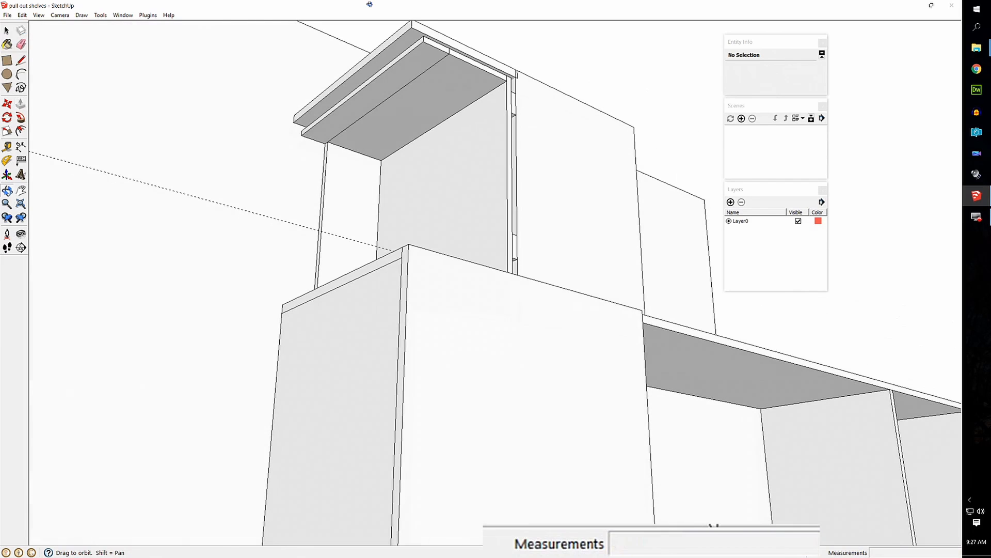
{"action": "triple_click", "coordinate": [418, 58]}
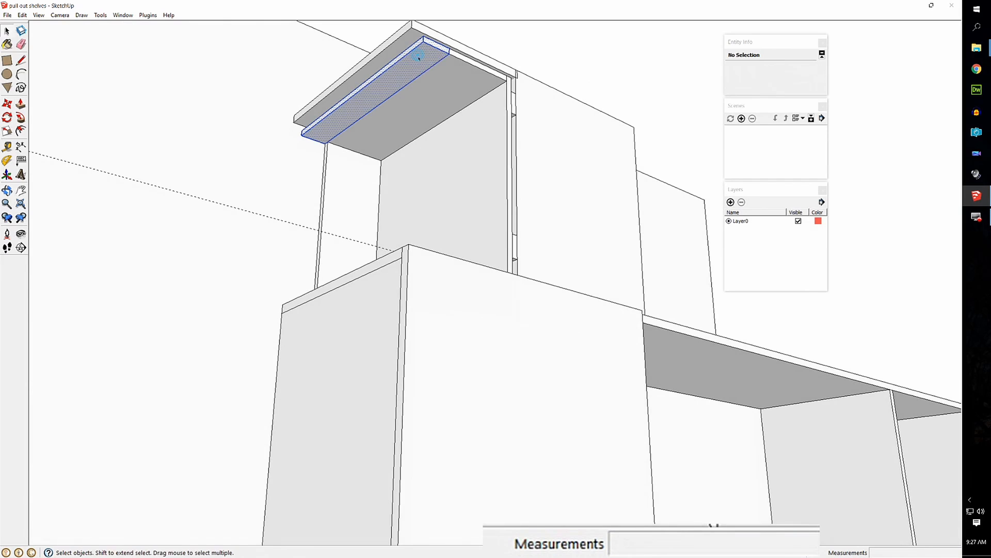
{"action": "right_click", "coordinate": [418, 56]}
{"action": "left_click", "coordinate": [455, 134]}
Step: Copy the top extension strip straight down onto the outer edge of the bottom shelf board
{"action": "middle_click_drag", "start_coordinate": [448, 129], "coordinate": [403, 243]}
{"action": "key", "text": "m"}
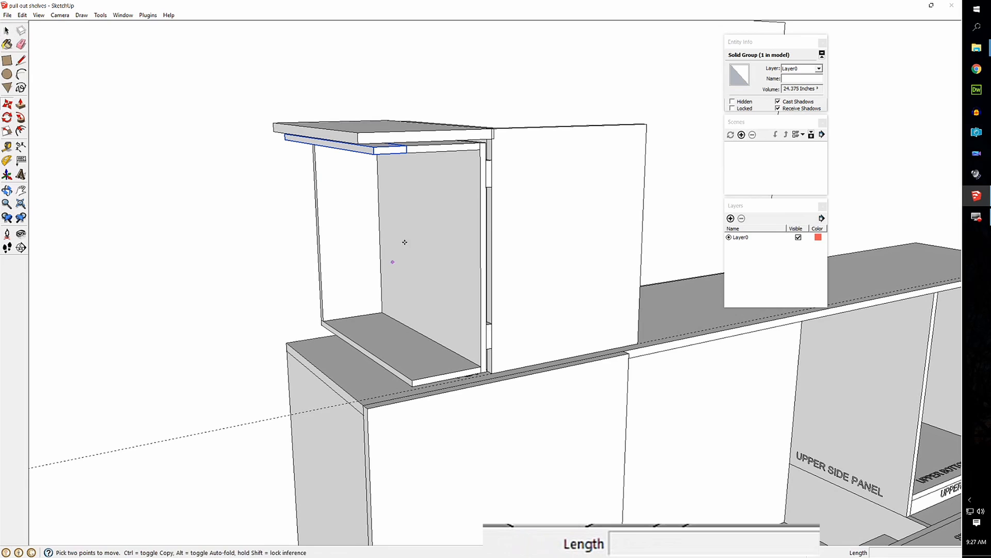
{"action": "left_click", "coordinate": [410, 150]}
{"action": "left_click", "coordinate": [413, 382]}
{"action": "middle_click_drag", "start_coordinate": [413, 383], "coordinate": [399, 311]}
{"action": "key", "text": "space"}
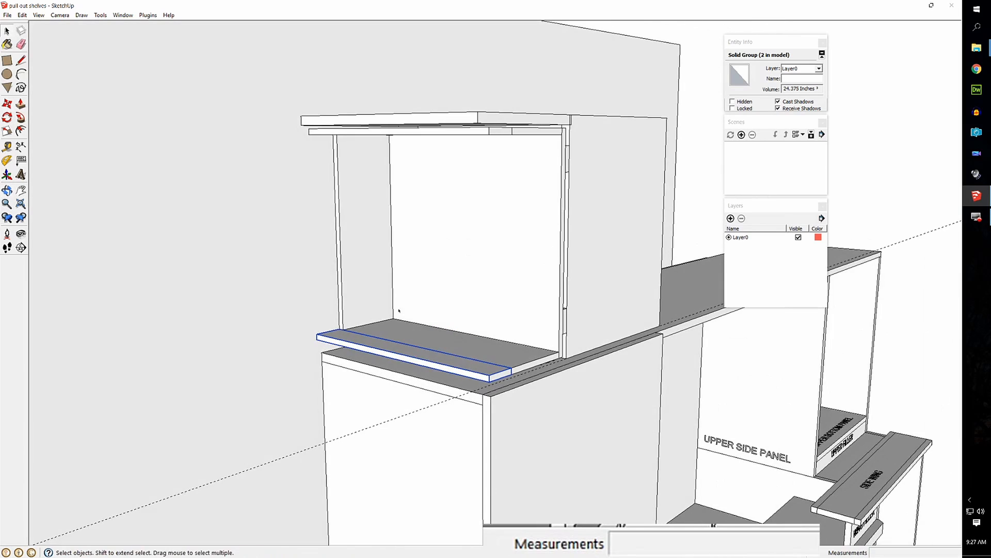
Step: Draw a 16 7/8 by 1/2 inch rectangle on the end board's outer edge and pull it out flush with the extension strips
{"action": "middle_click_drag", "start_coordinate": [394, 221], "coordinate": [415, 176]}
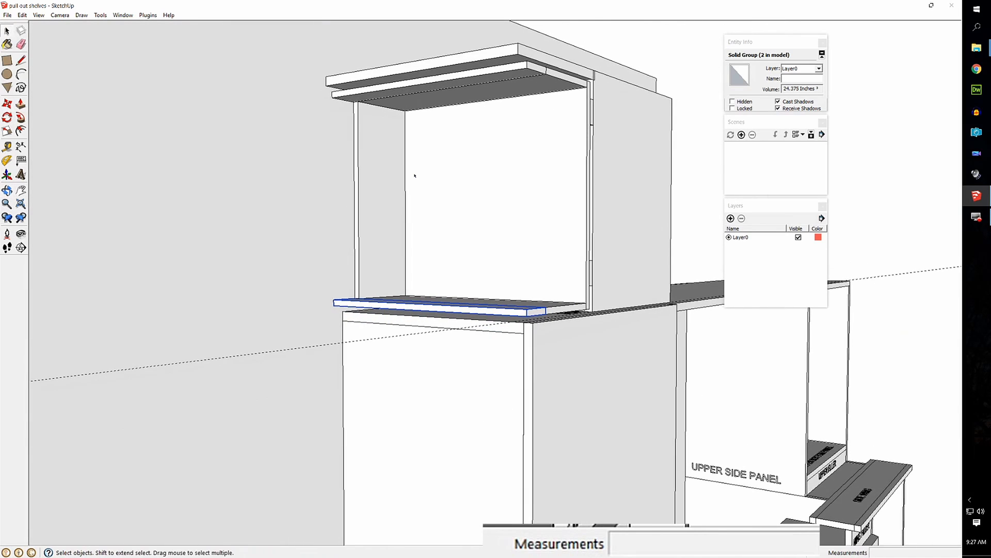
{"action": "key", "text": "r"}
{"action": "left_click", "coordinate": [353, 102]}
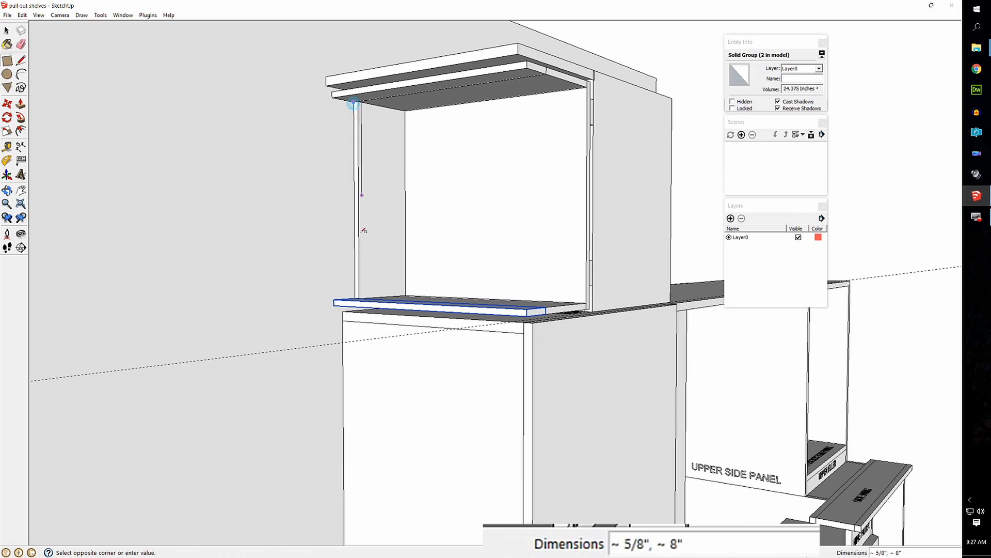
{"action": "left_click", "coordinate": [359, 299]}
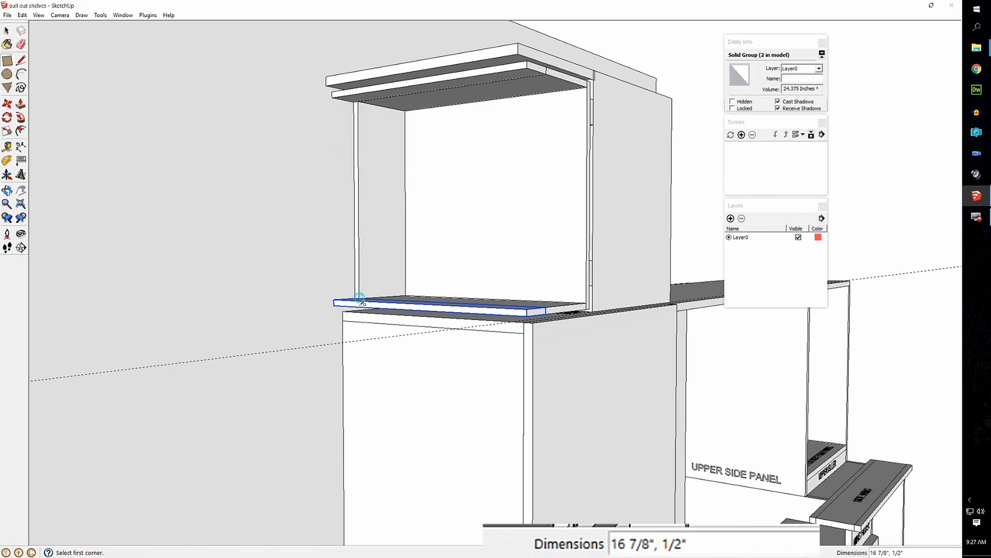
{"action": "key", "text": "p"}
{"action": "left_click", "coordinate": [361, 279]}
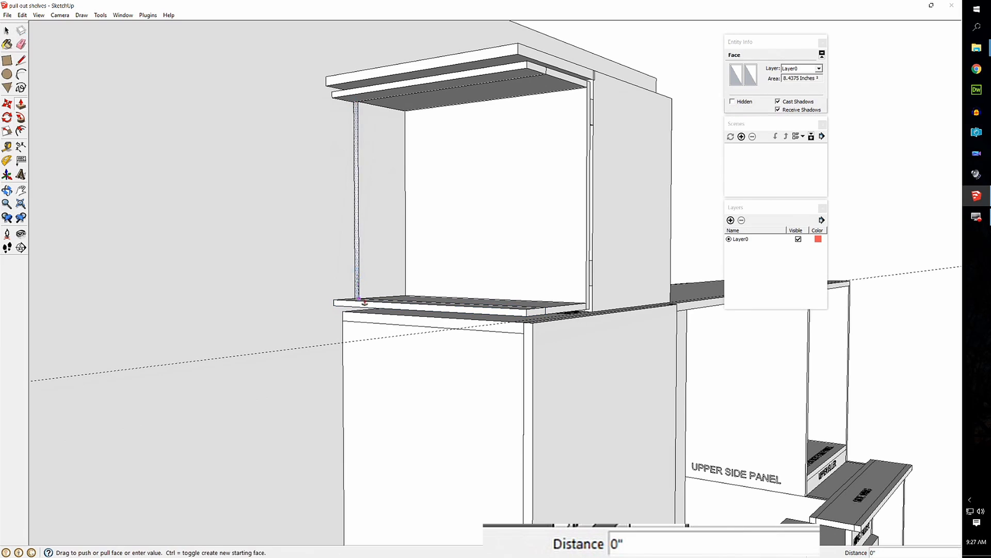
{"action": "left_click", "coordinate": [373, 309]}
Step: Select all of the vertical extension strip's geometry and make it a group
{"action": "key", "text": "space"}
{"action": "left_click", "coordinate": [344, 225]}
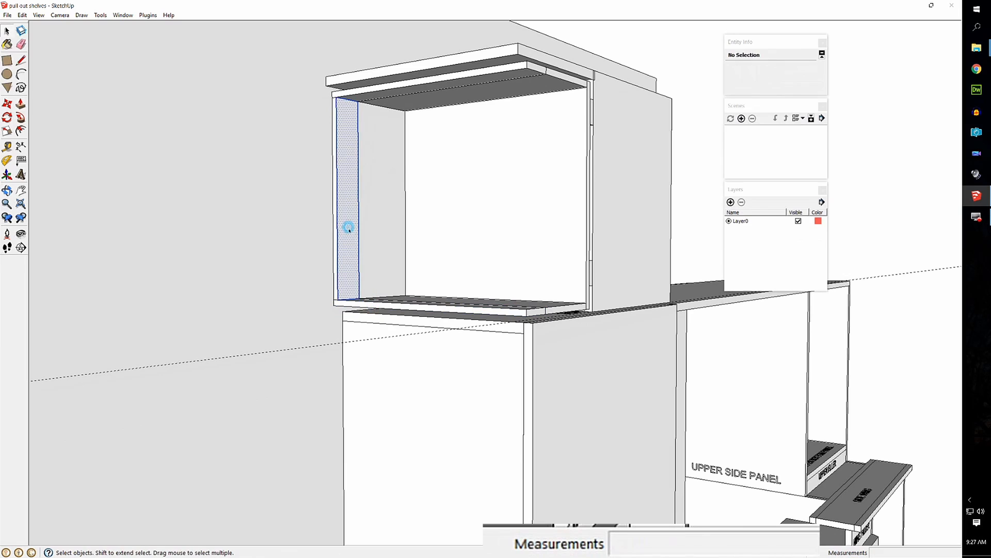
{"action": "right_click", "coordinate": [348, 228]}
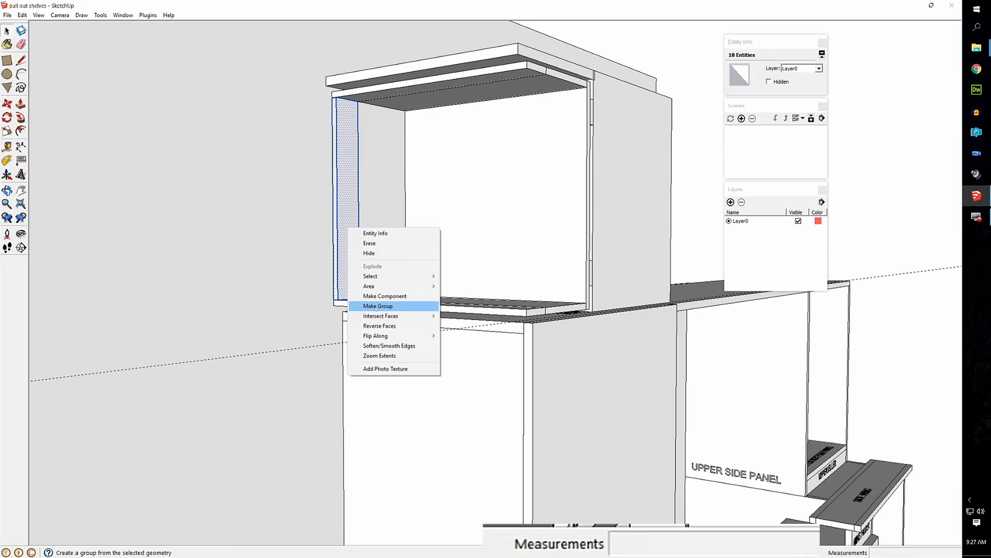
{"action": "left_click", "coordinate": [376, 306]}
Step: Draw a 17 7/8 by 19 1/2 inch rectangle across the shelf box's open outer face, parallel to the inner panel
{"action": "middle_click_drag", "start_coordinate": [408, 279], "coordinate": [378, 279]}
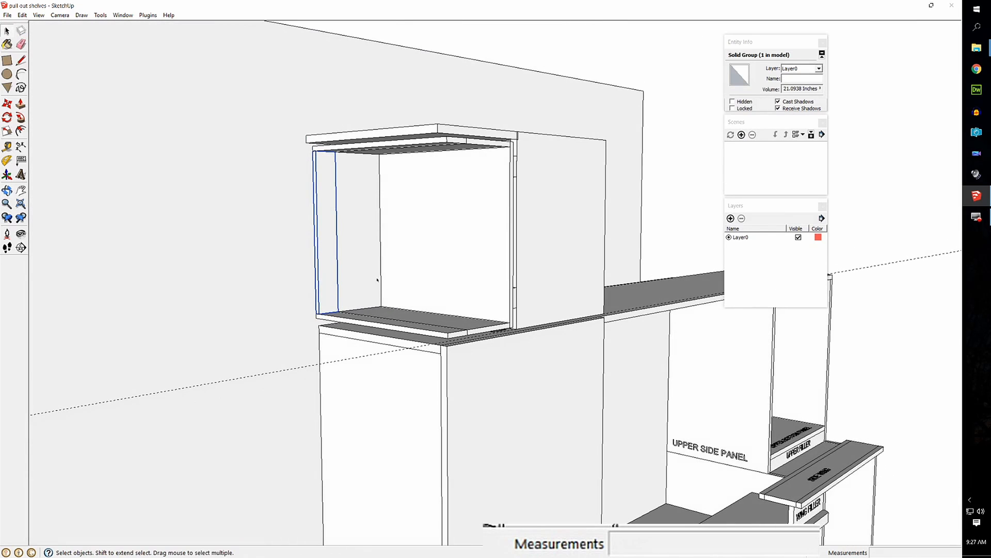
{"action": "key", "text": "r"}
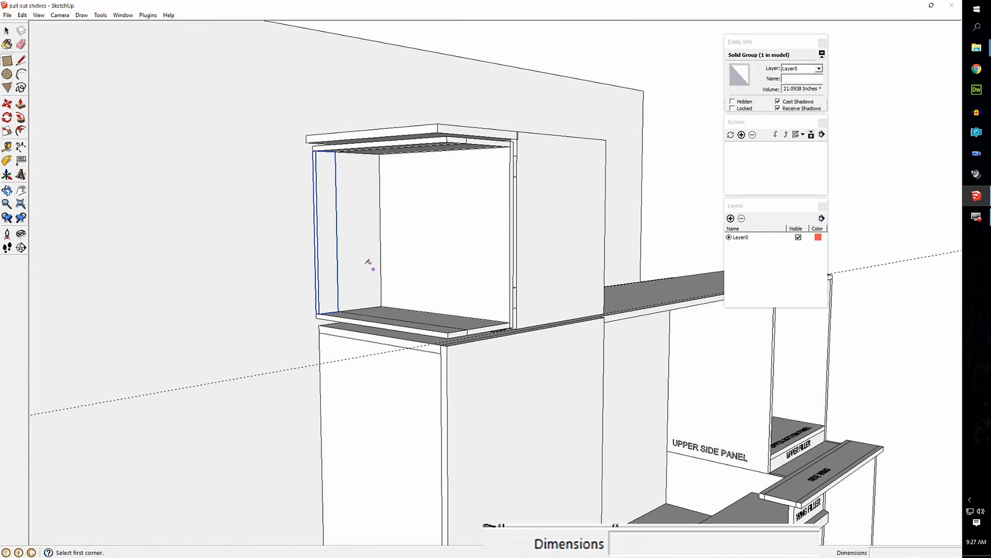
{"action": "left_click", "coordinate": [312, 146]}
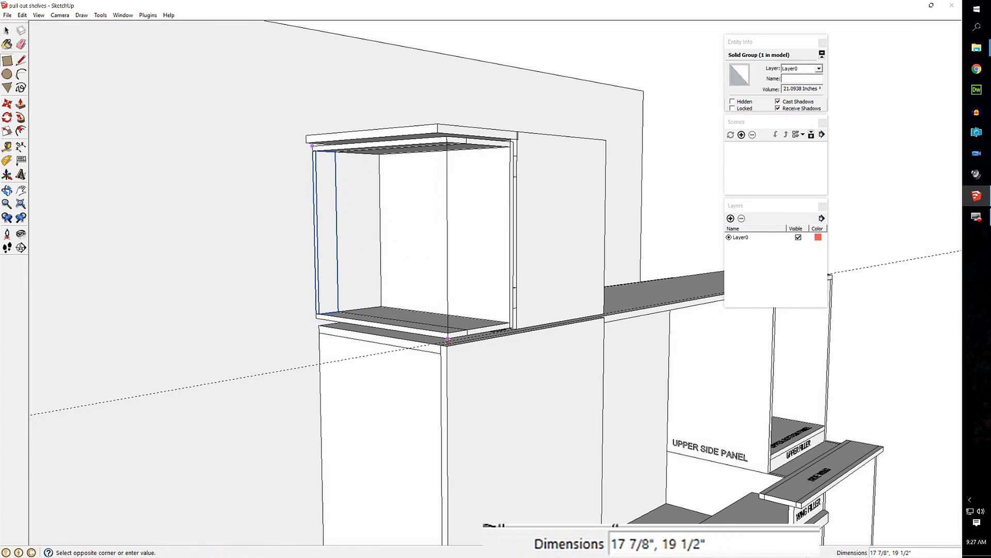
{"action": "left_click", "coordinate": [449, 340]}
Step: Pull the large rectangle out to make a 1/2 inch thick outer panel
{"action": "key", "text": "p"}
{"action": "middle_click_drag", "start_coordinate": [453, 343], "coordinate": [378, 301]}
{"action": "left_click_drag", "start_coordinate": [379, 301], "coordinate": [371, 302]}
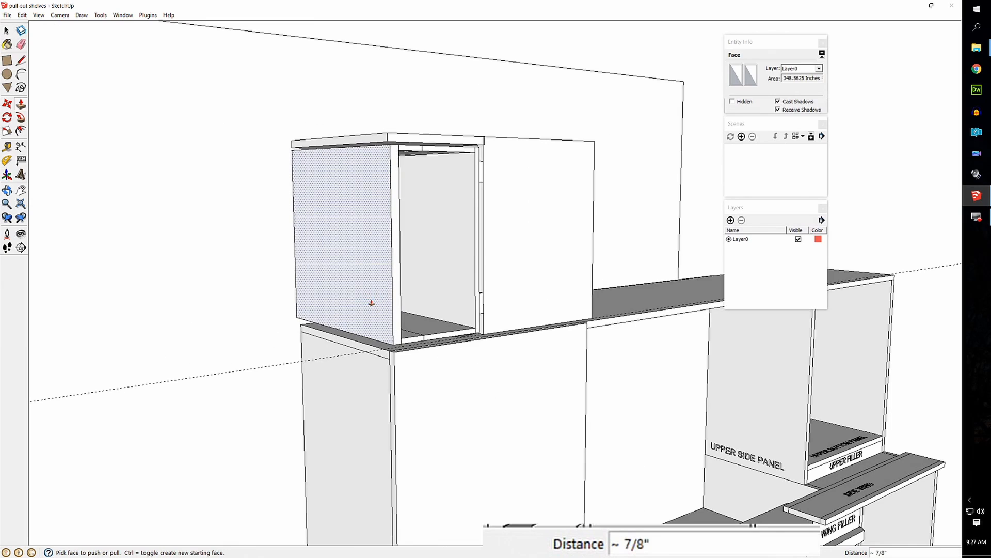
{"action": "type", "text": "1/2"}
{"action": "key", "text": "Return"}
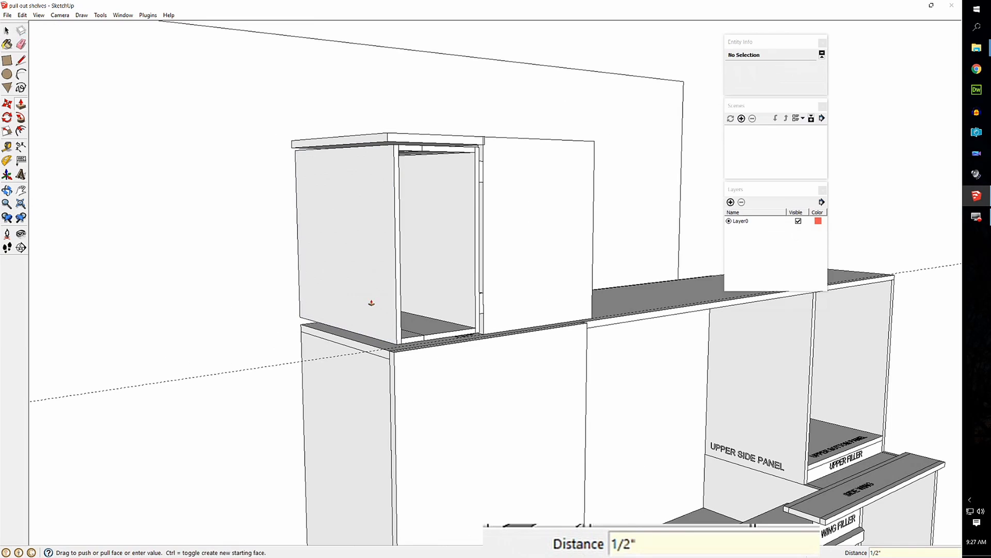
Step: Draw a 6 1/2 by 17 7/8 inch rectangle on the box's open near end, from the strip seam to the inner panel
{"action": "middle_click_drag", "start_coordinate": [385, 268], "coordinate": [479, 230]}
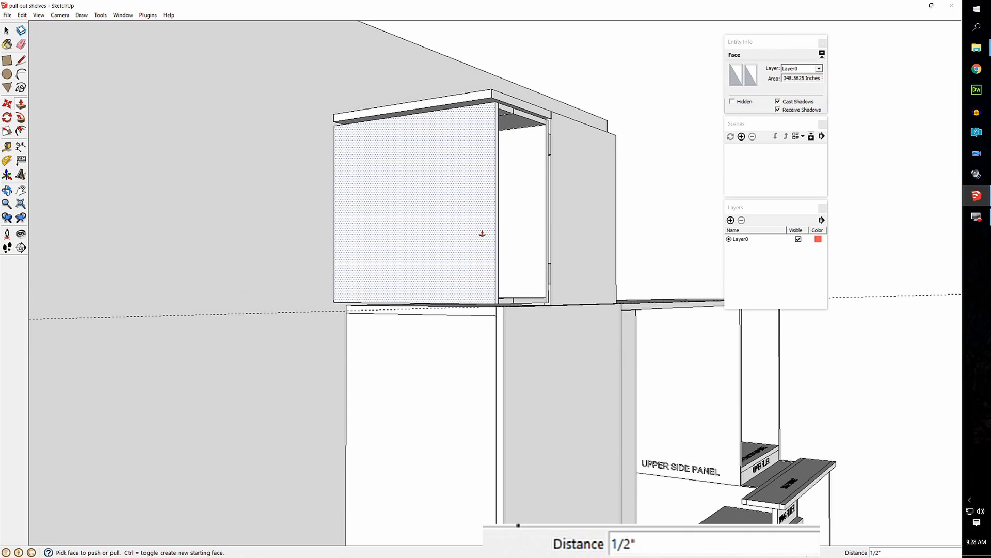
{"action": "middle_click_drag", "start_coordinate": [527, 256], "coordinate": [482, 408]}
{"action": "scroll", "coordinate": [469, 418], "scroll_direction": "up", "scroll_amount": 1}
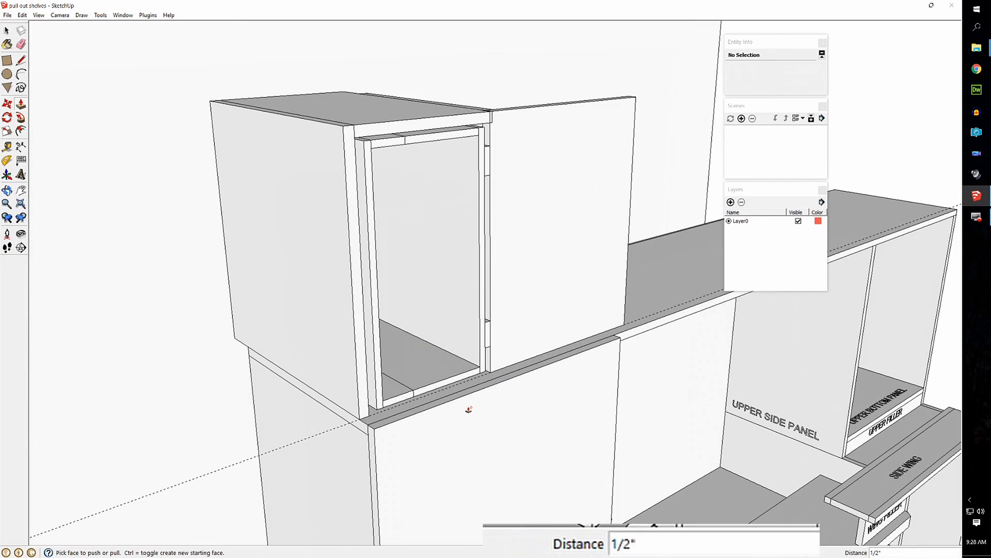
{"action": "key", "text": "space"}
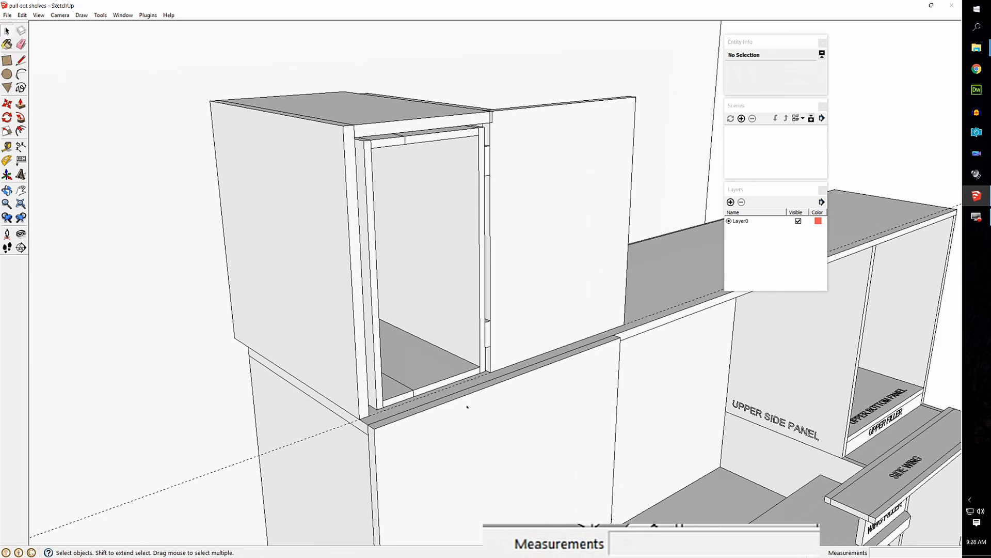
{"action": "key", "text": "r"}
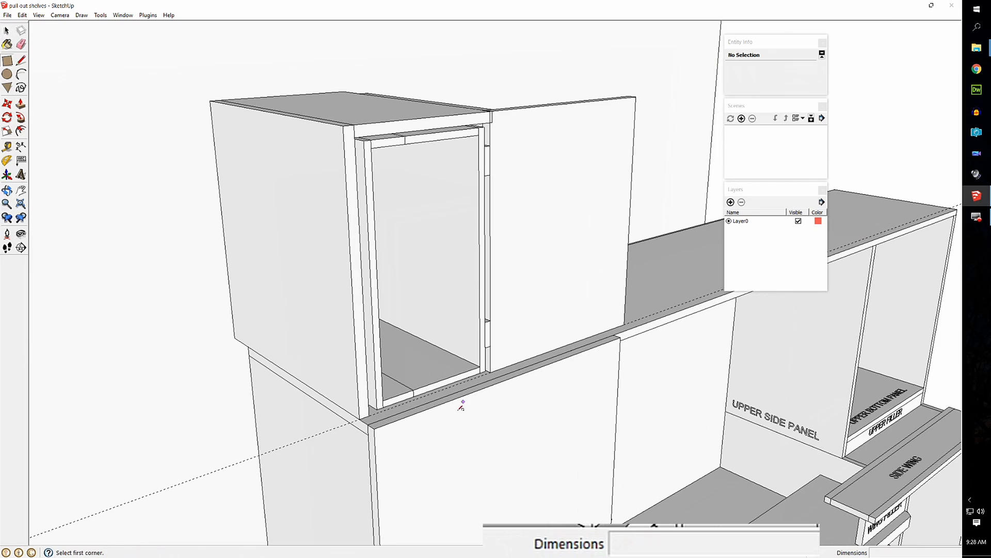
{"action": "left_click", "coordinate": [414, 396]}
{"action": "left_click", "coordinate": [483, 129]}
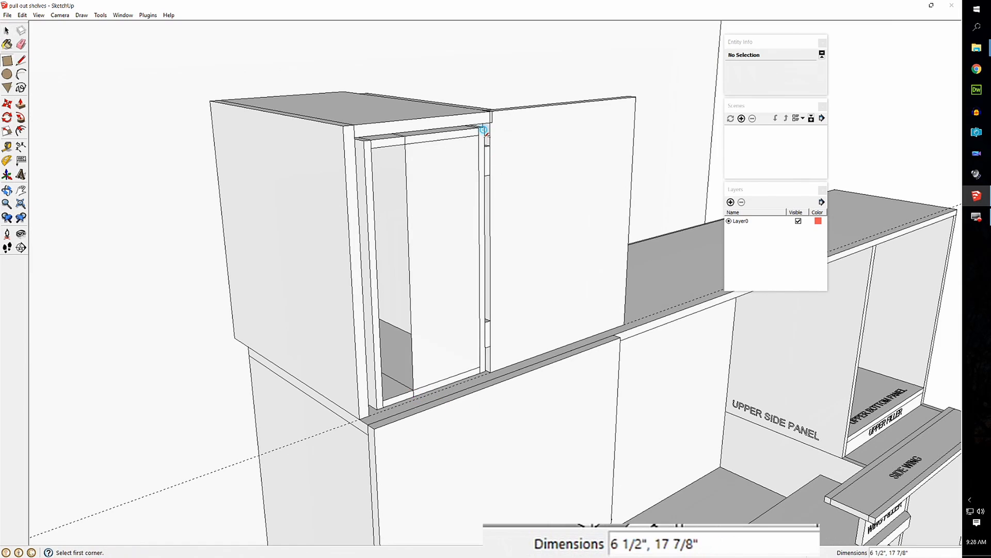
Step: Pull the near-end rectangle out 3/4 inch to form a front panel
{"action": "key", "text": "p"}
{"action": "left_click", "coordinate": [448, 176]}
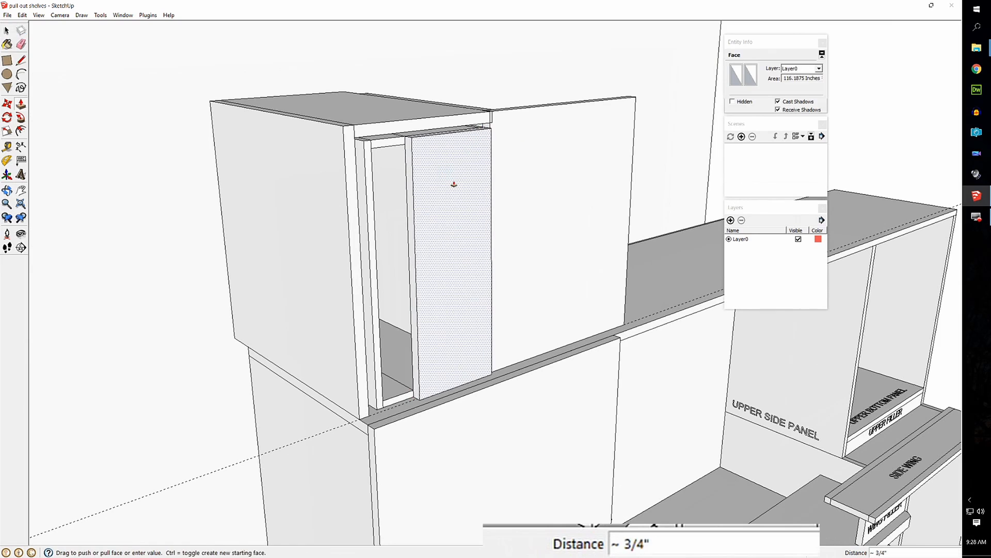
{"action": "type", "text": "3/4\""}
{"action": "key", "text": "Return"}
Step: Pull the front panel's top face up about 1 inch to reach the fixed top board's level
{"action": "middle_click_drag", "start_coordinate": [455, 184], "coordinate": [451, 238]}
{"action": "scroll", "coordinate": [456, 223], "scroll_direction": "up", "scroll_amount": 3}
{"action": "left_click", "coordinate": [460, 219]}
{"action": "left_click", "coordinate": [458, 214]}
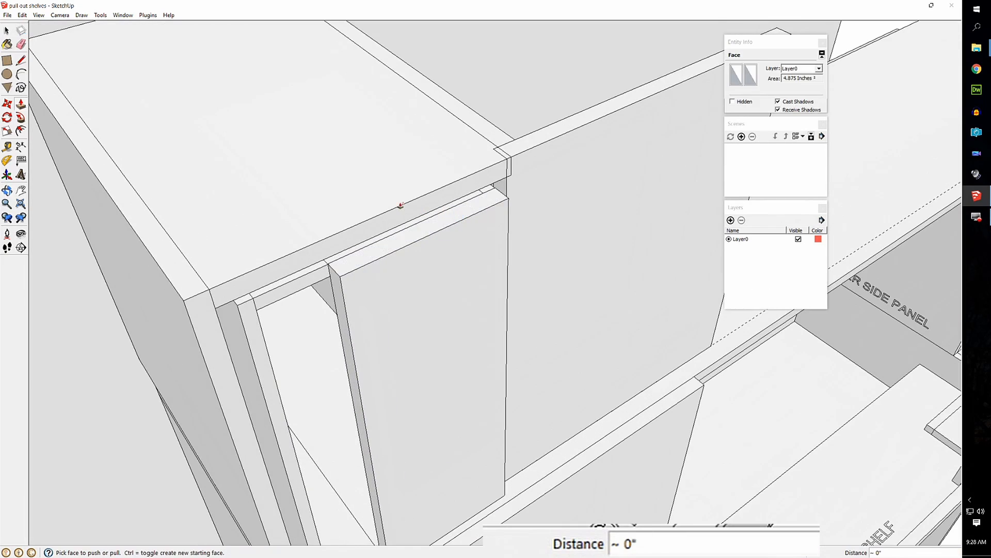
{"action": "left_click", "coordinate": [411, 242]}
{"action": "left_click", "coordinate": [323, 171]}
Step: Pull the front panel's vertical edge about 1 1/16 inches across the slide gap toward the fixed side panel
{"action": "middle_click_drag", "start_coordinate": [443, 246], "coordinate": [338, 150]}
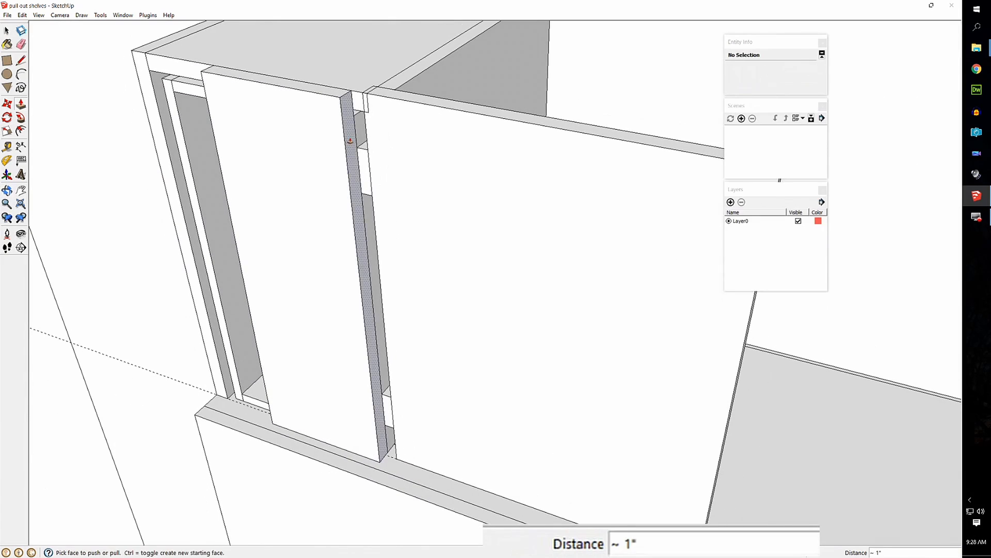
{"action": "left_click", "coordinate": [351, 138]}
{"action": "left_click", "coordinate": [364, 137]}
Step: Pull the front panel's bottom face down 1/4 inch to the top of the cabinet below
{"action": "middle_click_drag", "start_coordinate": [307, 202], "coordinate": [548, 355]}
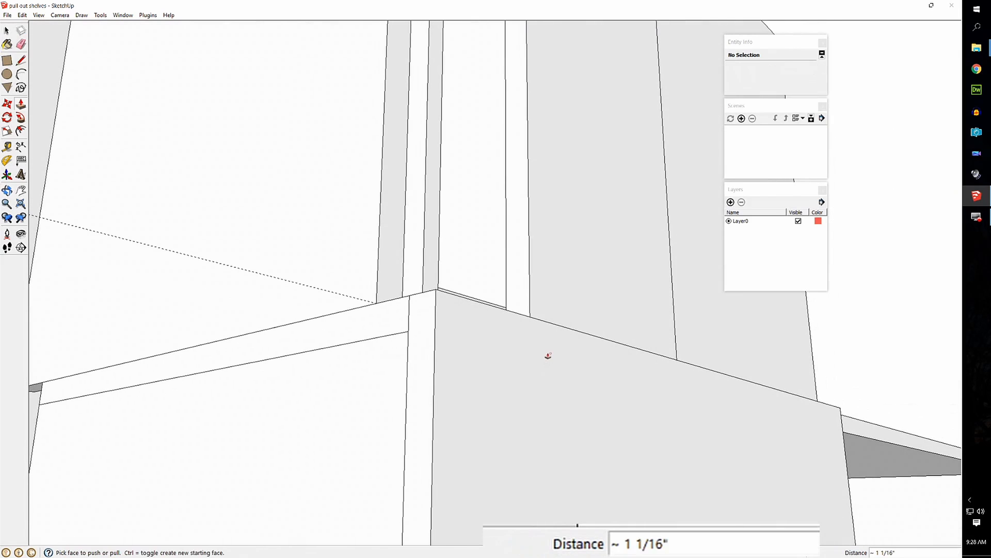
{"action": "left_click", "coordinate": [548, 342]}
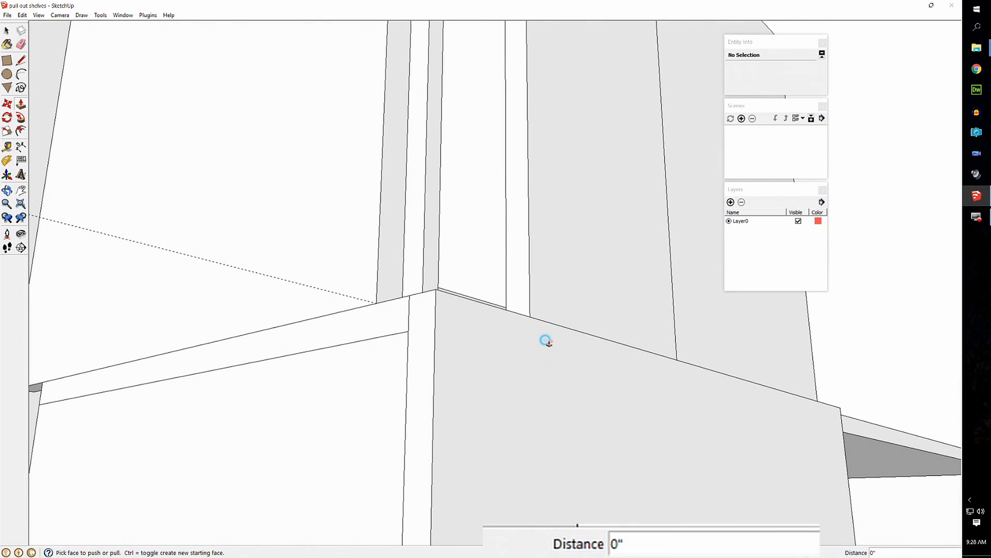
{"action": "left_click", "coordinate": [547, 309]}
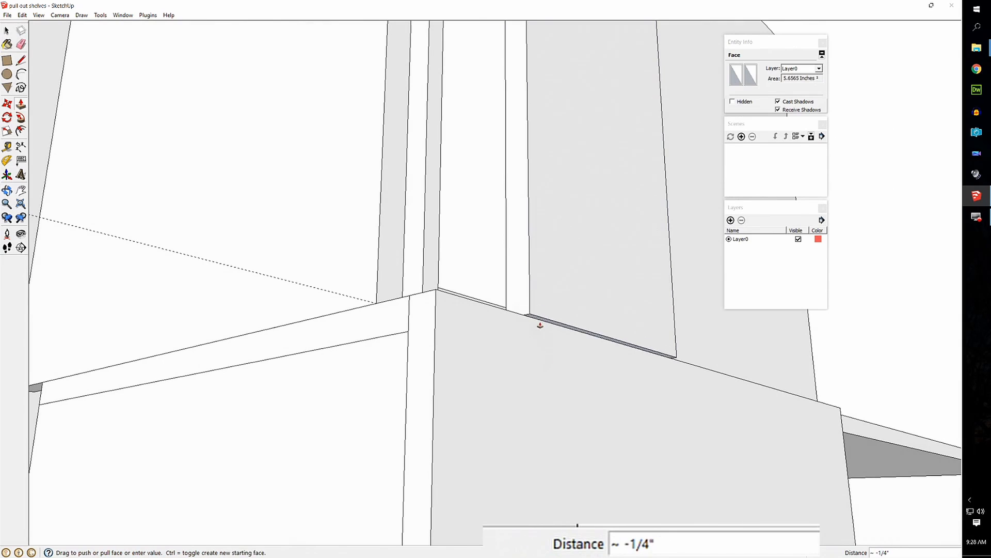
{"action": "left_click", "coordinate": [515, 315]}
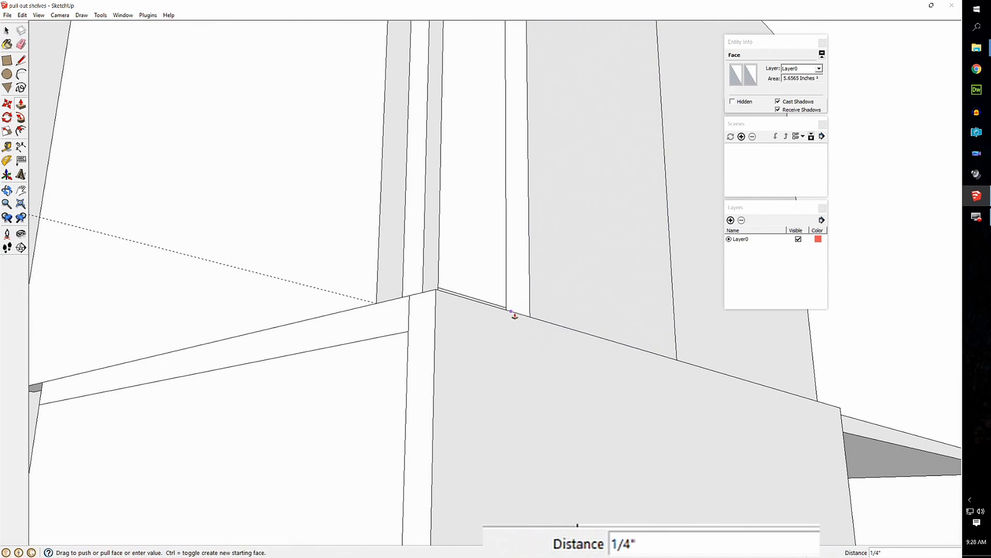
Step: Push the front panel's bottom face up 1/8 inch to leave clearance above the cabinet below
{"action": "left_click", "coordinate": [543, 336]}
{"action": "left_click", "coordinate": [545, 315]}
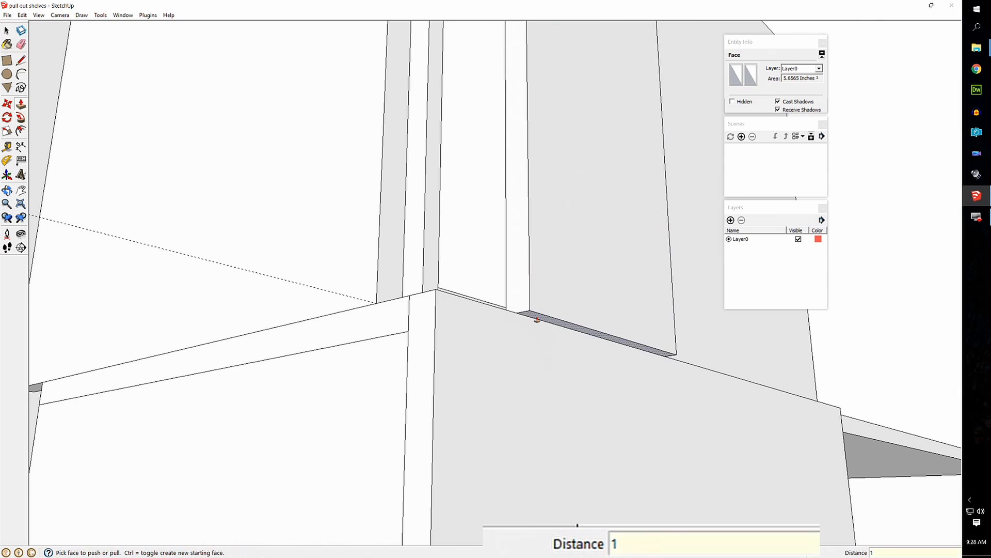
{"action": "type", "text": "1/8"}
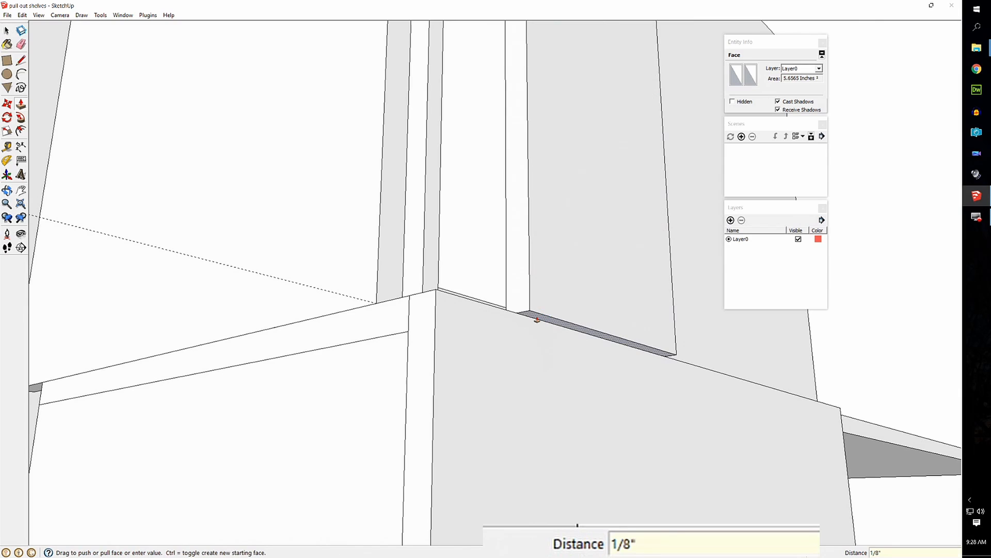
{"action": "key", "text": "Return"}
{"action": "middle_click_drag", "start_coordinate": [535, 299], "coordinate": [432, 448]}
{"action": "scroll", "coordinate": [432, 447], "scroll_direction": "down", "scroll_amount": 5}
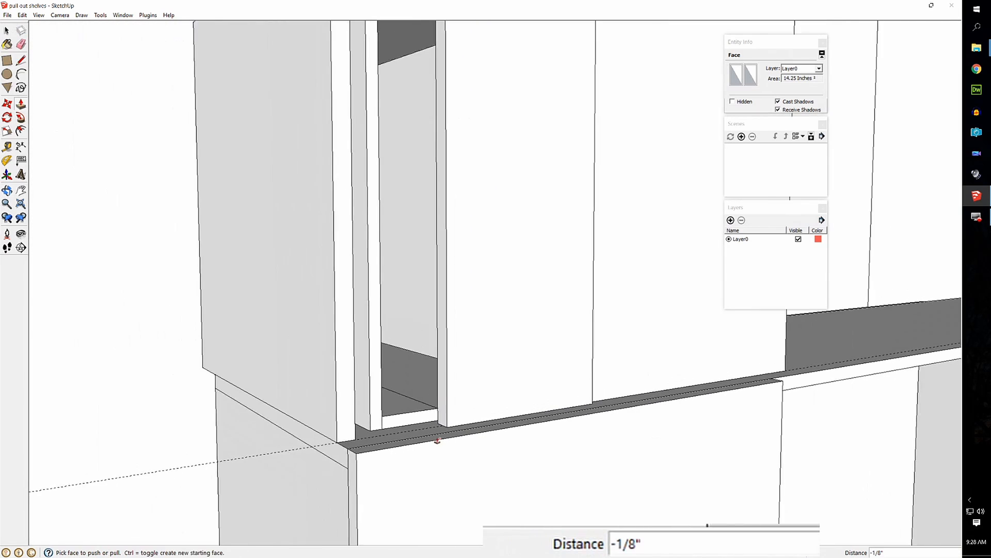
Step: Make the complete front panel a group, including all its connected faces and edges
{"action": "key", "text": "space"}
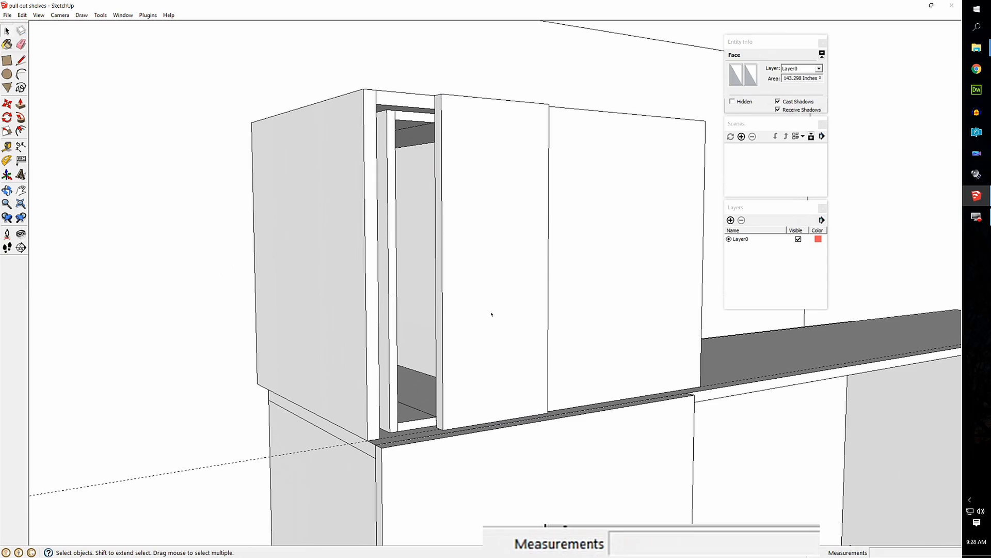
{"action": "triple_click", "coordinate": [491, 314]}
{"action": "right_click", "coordinate": [491, 312]}
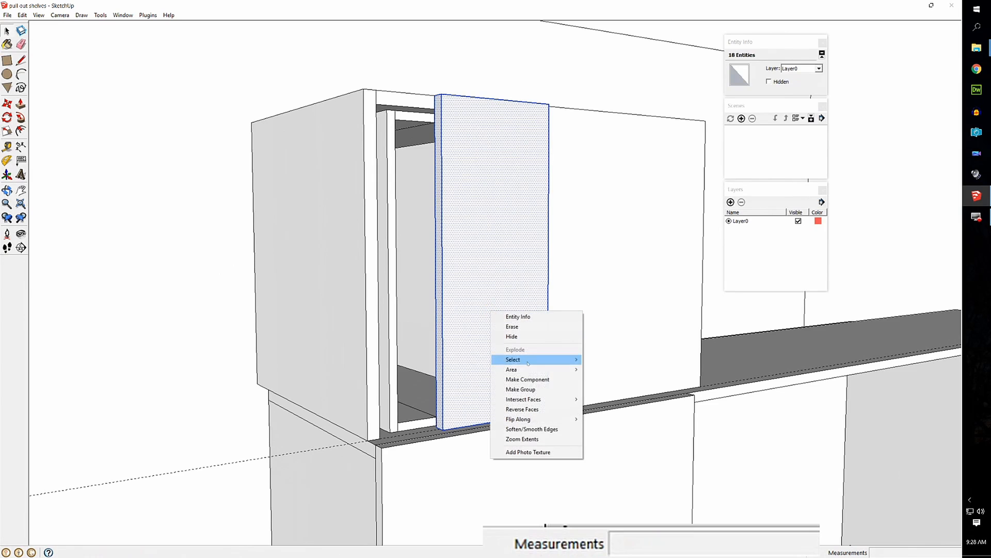
{"action": "left_click", "coordinate": [529, 389]}
{"action": "middle_click_drag", "start_coordinate": [476, 283], "coordinate": [491, 348]}
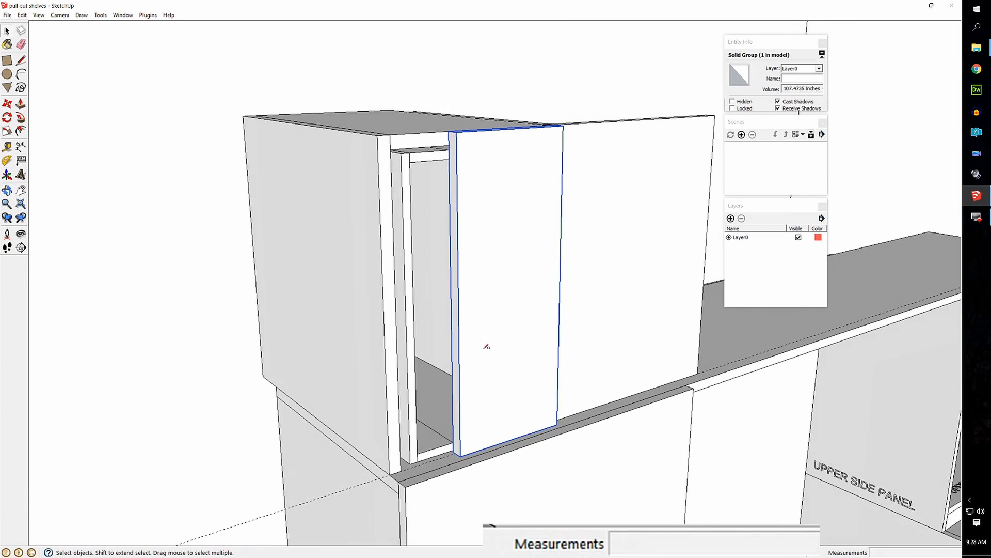
Step: Trace a rectangle on the front panel's vertical edge and pull it 4 3/8 inches to the fixed side panel as a second front panel
{"action": "key", "text": "r"}
{"action": "left_click", "coordinate": [453, 136]}
{"action": "left_click", "coordinate": [465, 457]}
{"action": "key", "text": "p"}
{"action": "left_click_drag", "start_coordinate": [459, 427], "coordinate": [359, 227]}
{"action": "middle_click_drag", "start_coordinate": [358, 227], "coordinate": [474, 327]}
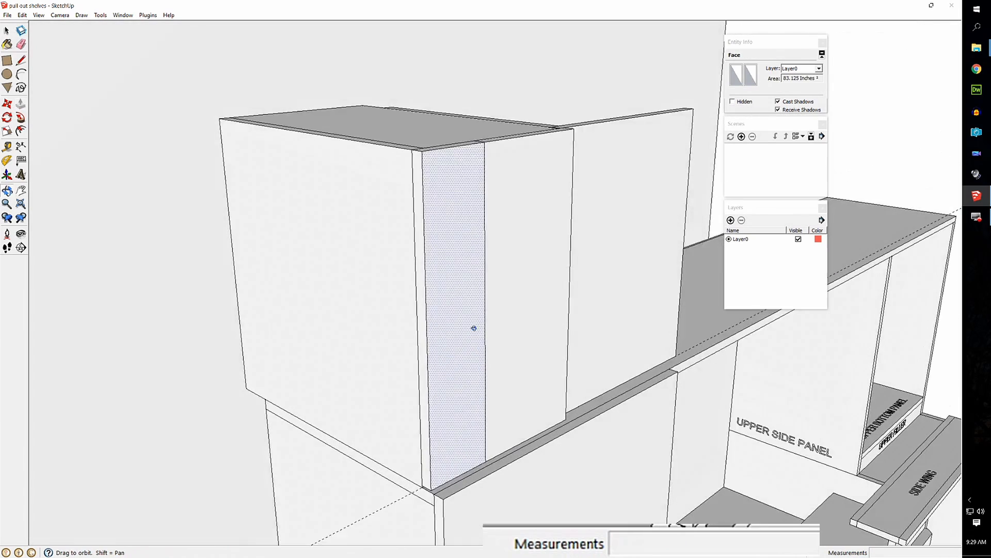
{"action": "scroll", "coordinate": [473, 326], "scroll_direction": "down", "scroll_amount": 3}
{"action": "middle_click_drag", "start_coordinate": [495, 383], "coordinate": [479, 358]}
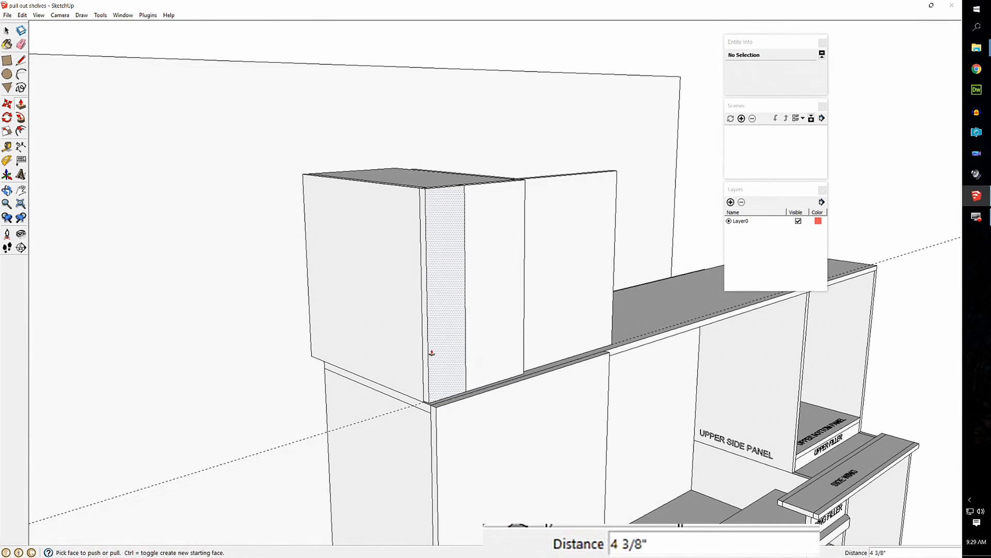
Step: Make the narrow second front panel beside the fixed side panel a group
{"action": "key", "text": "space"}
{"action": "triple_click", "coordinate": [444, 326]}
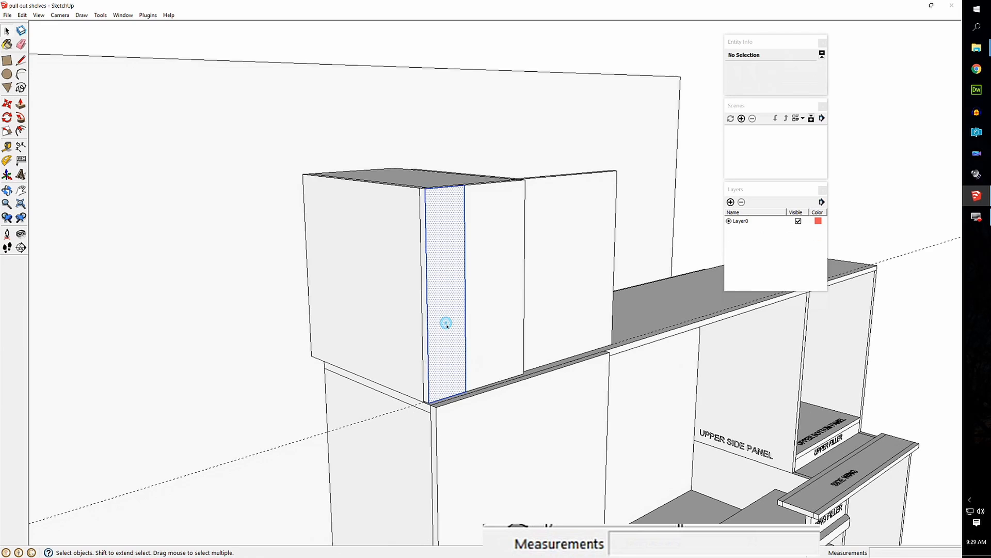
{"action": "right_click", "coordinate": [446, 324]}
{"action": "left_click", "coordinate": [487, 402]}
{"action": "middle_click_drag", "start_coordinate": [471, 325], "coordinate": [501, 355]}
Step: Move the inner shelf box with its front panel straight out 16 inches, then move the near-end shelf box out 16 inches as well
{"action": "key", "text": "m"}
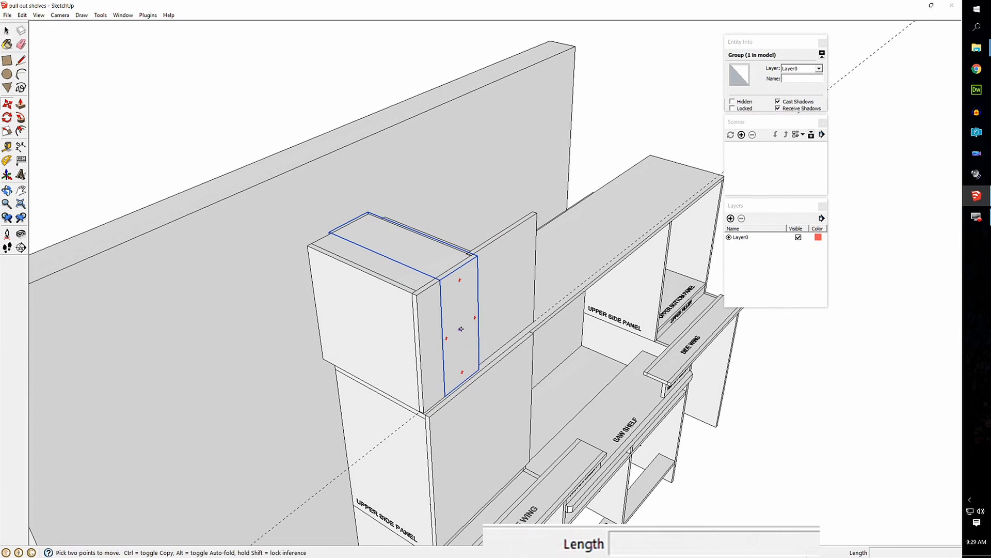
{"action": "left_click", "coordinate": [455, 321]}
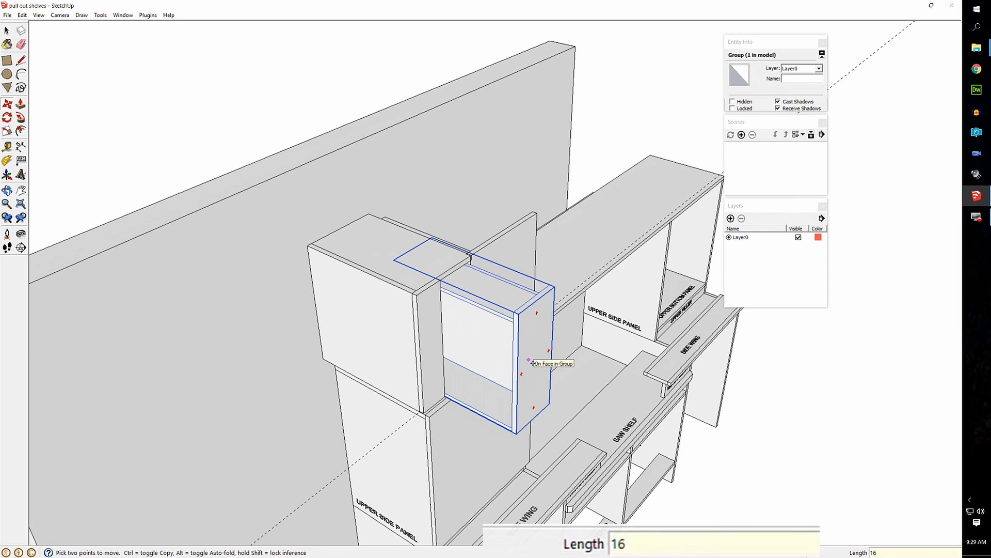
{"action": "key", "text": "Return"}
{"action": "key", "text": "space"}
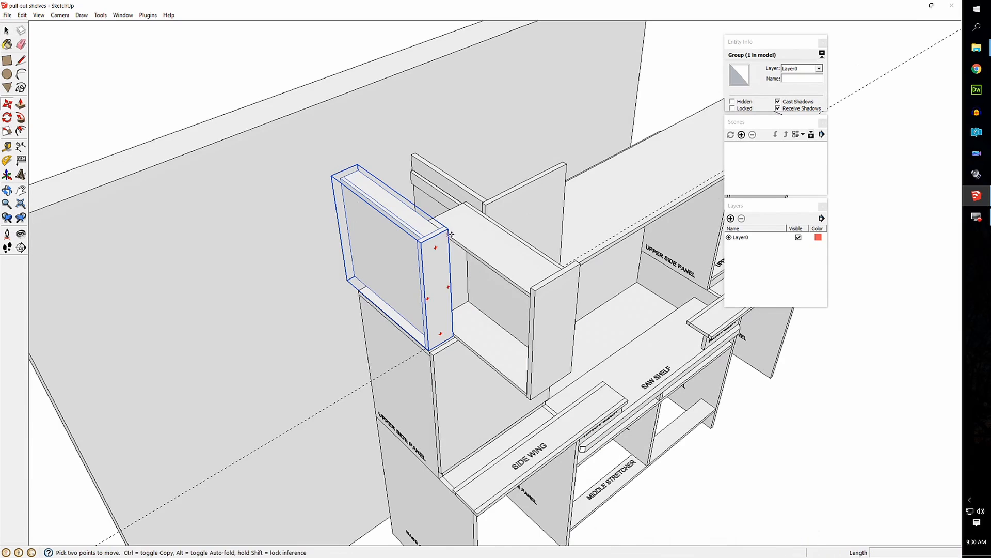
{"action": "left_click", "coordinate": [447, 228]}
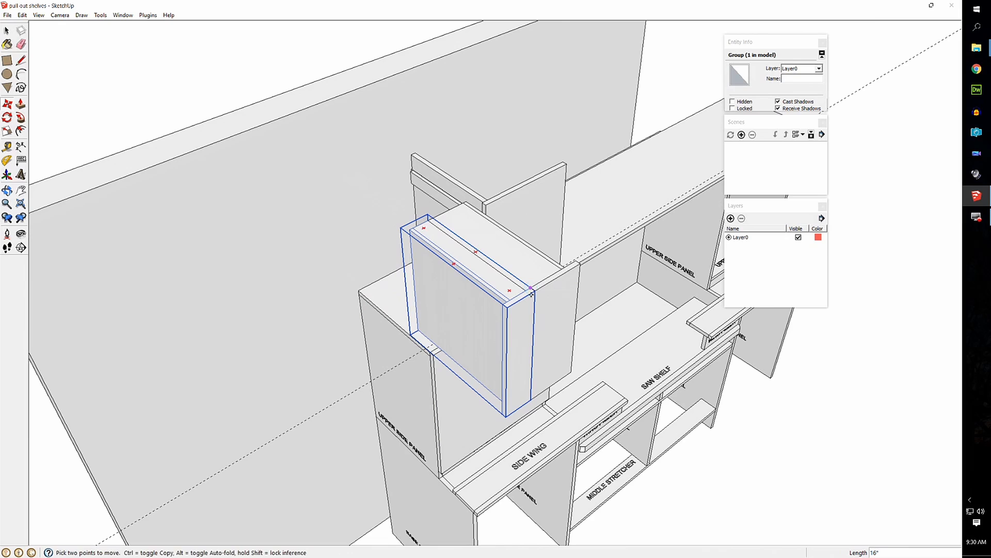
Step: Rotate the near-end shelf box 180 degrees about its vertical front corner beside the inner shelf so it swings outward, and clear the selection
{"action": "left_click", "coordinate": [8, 117]}
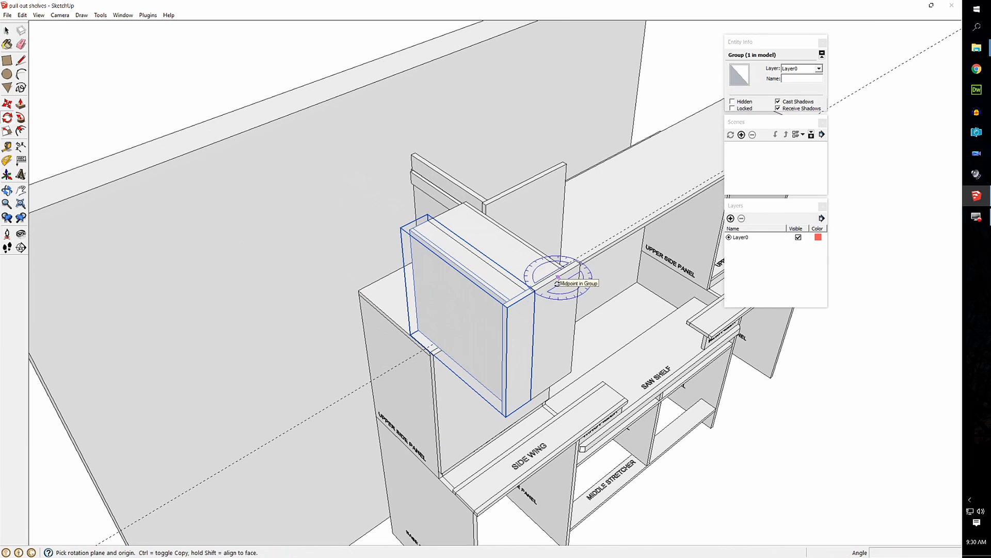
{"action": "left_click", "coordinate": [536, 292]}
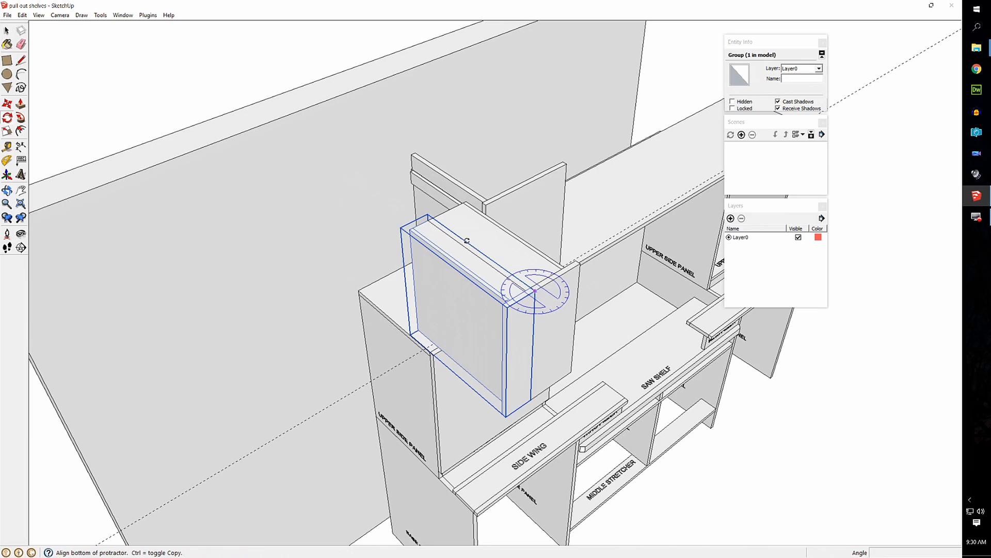
{"action": "left_click", "coordinate": [461, 238]}
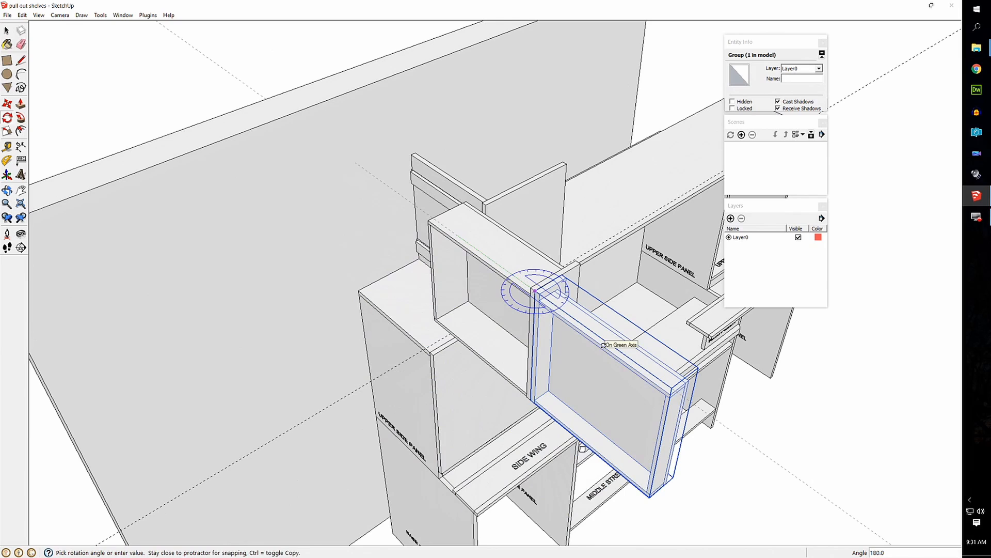
{"action": "left_click", "coordinate": [602, 343]}
{"action": "middle_click_drag", "start_coordinate": [594, 403], "coordinate": [497, 310]}
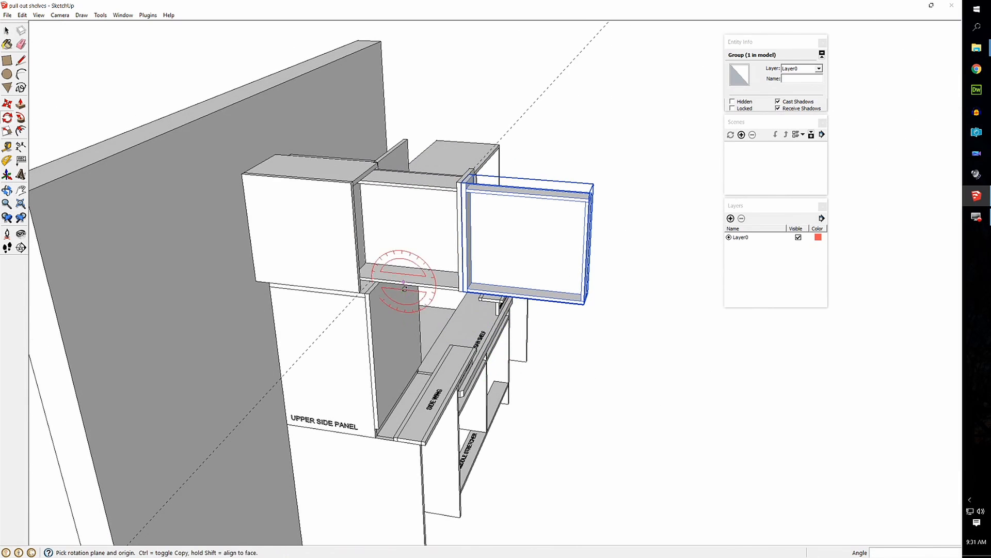
{"action": "middle_click_drag", "start_coordinate": [594, 315], "coordinate": [558, 318]}
{"action": "key", "text": "space"}
{"action": "left_click", "coordinate": [602, 380]}
{"action": "middle_click_drag", "start_coordinate": [602, 380], "coordinate": [580, 312]}
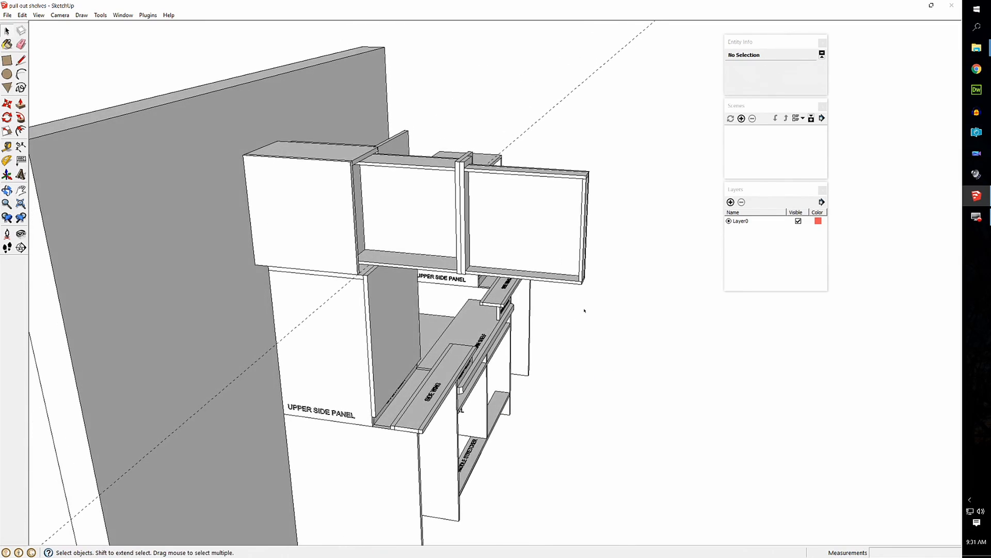
{"action": "middle_click_drag", "start_coordinate": [592, 313], "coordinate": [628, 346]}
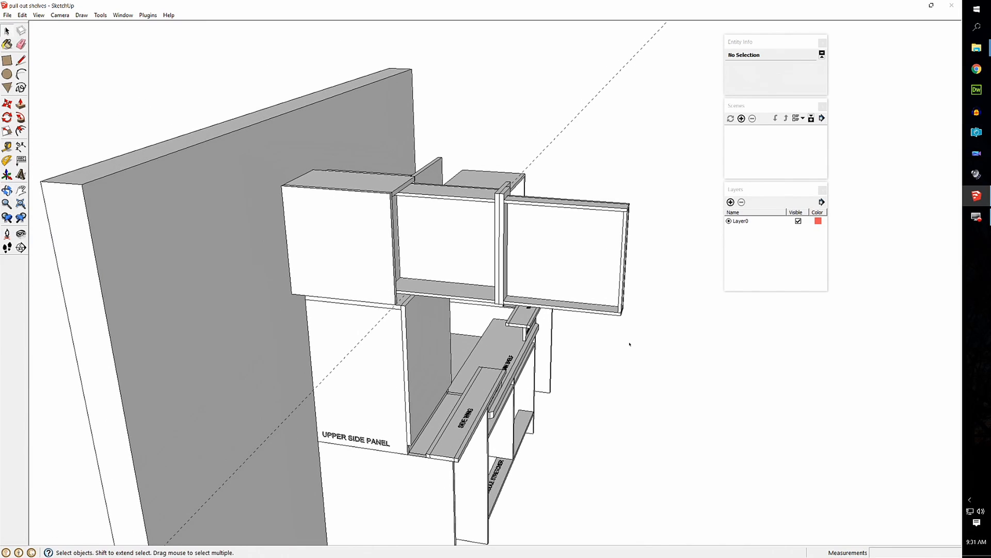